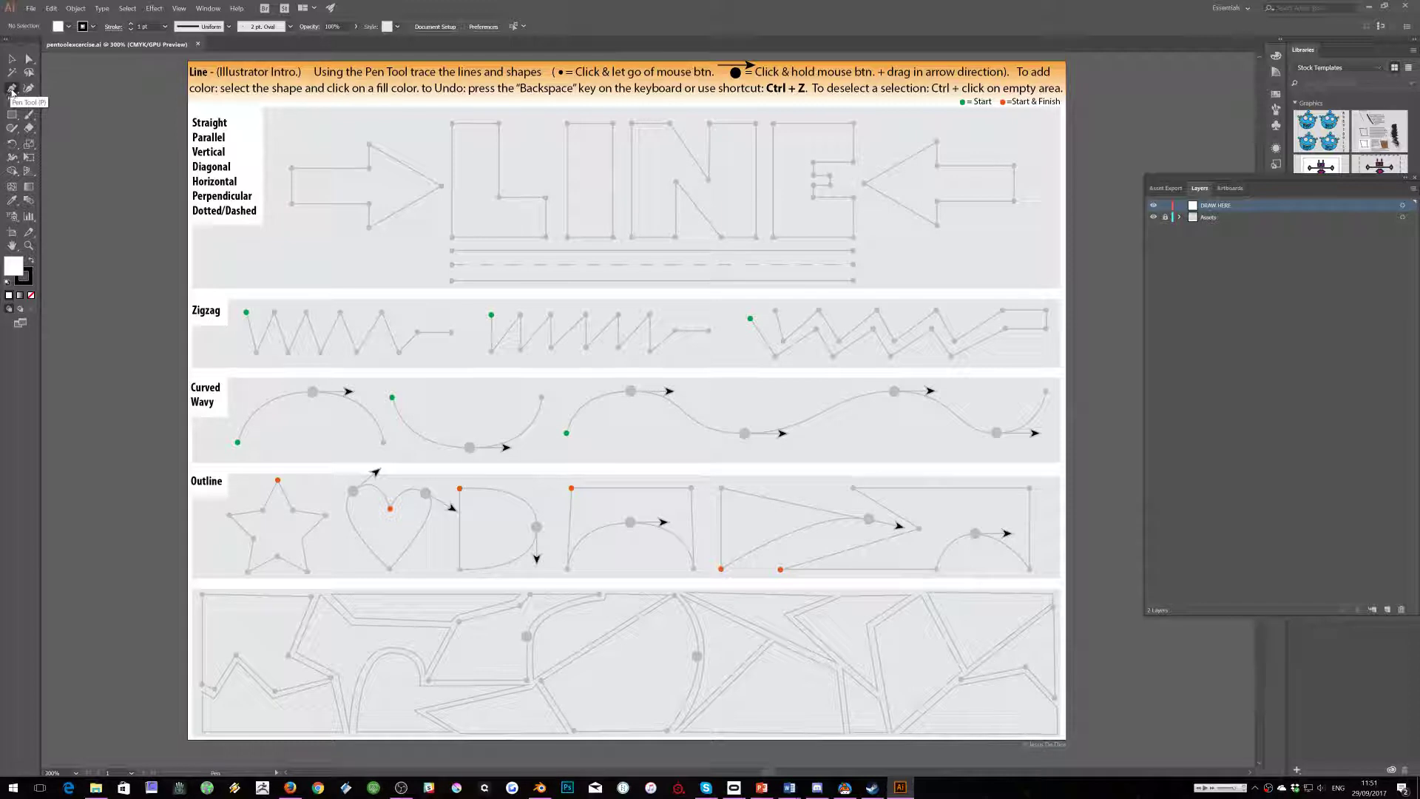
Trace the right-pointing arrow before the word LINE as a closed straight-sided path with the Pen tool
click(12, 89)
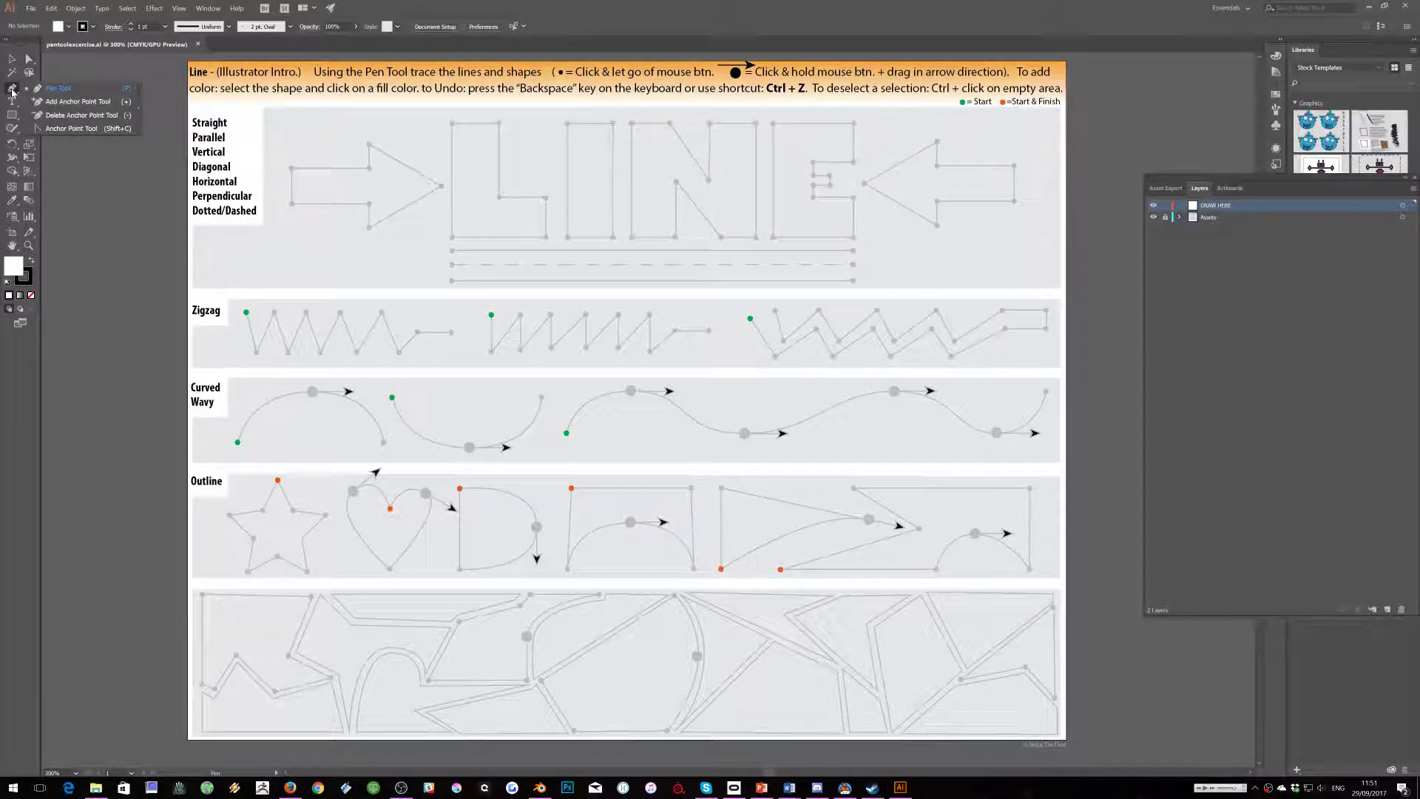
click(57, 90)
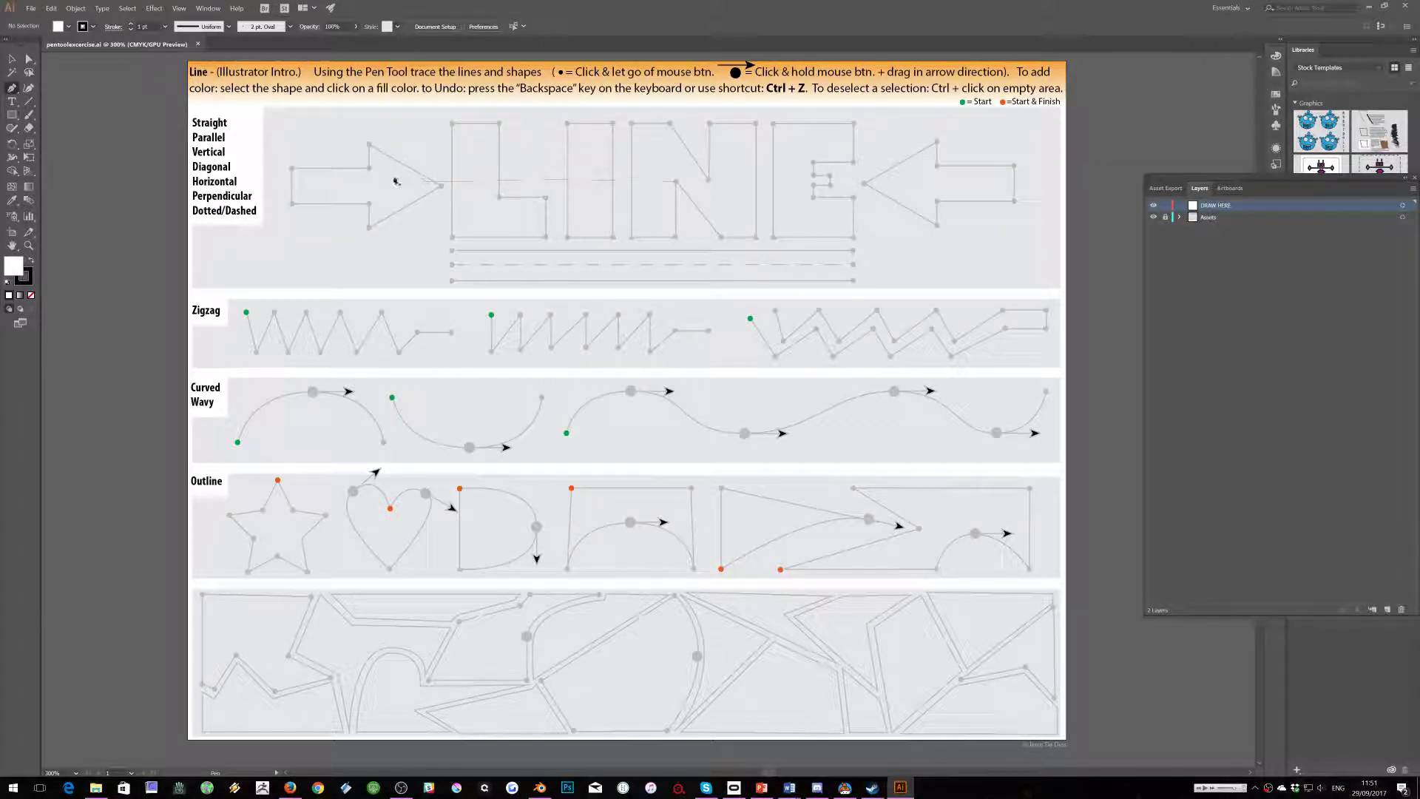
click(291, 168)
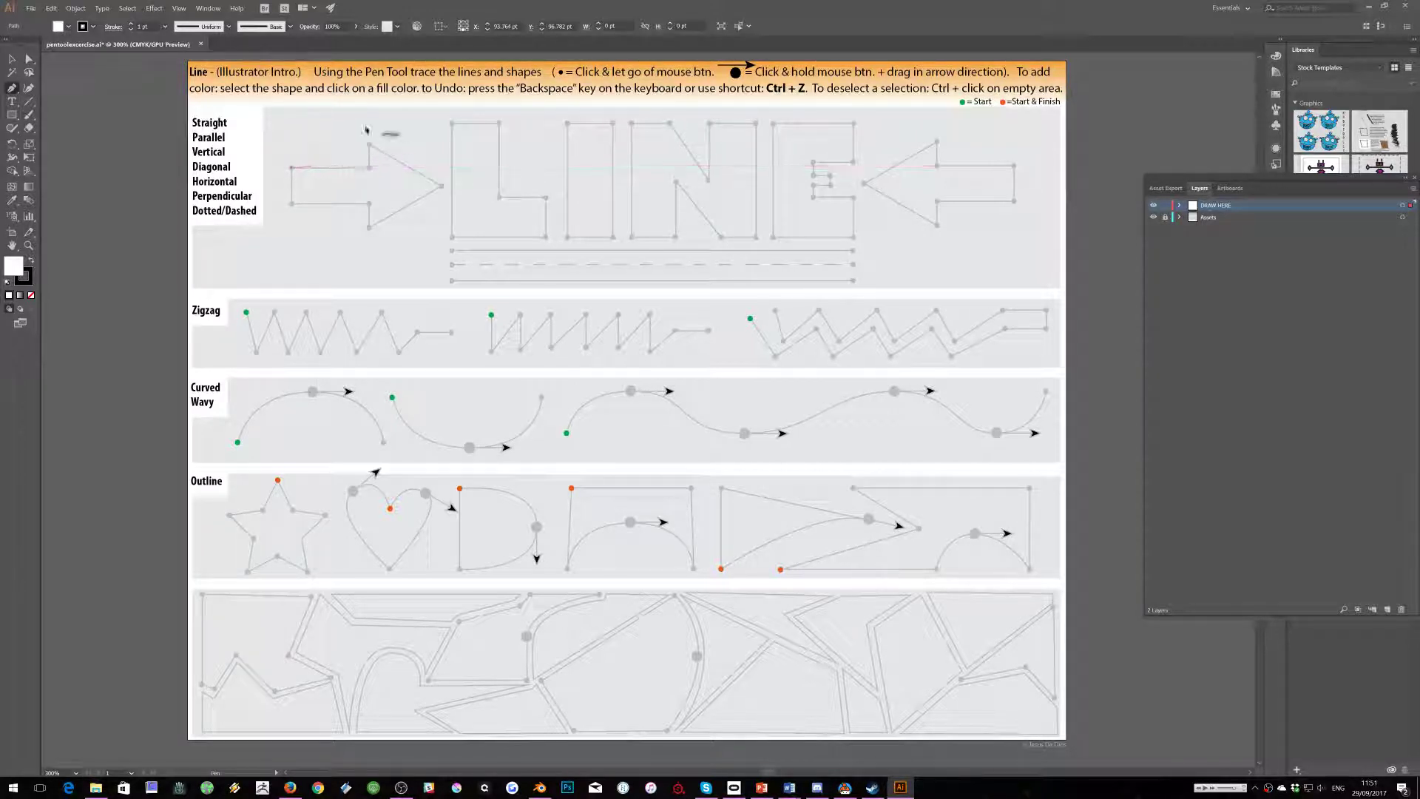
click(369, 169)
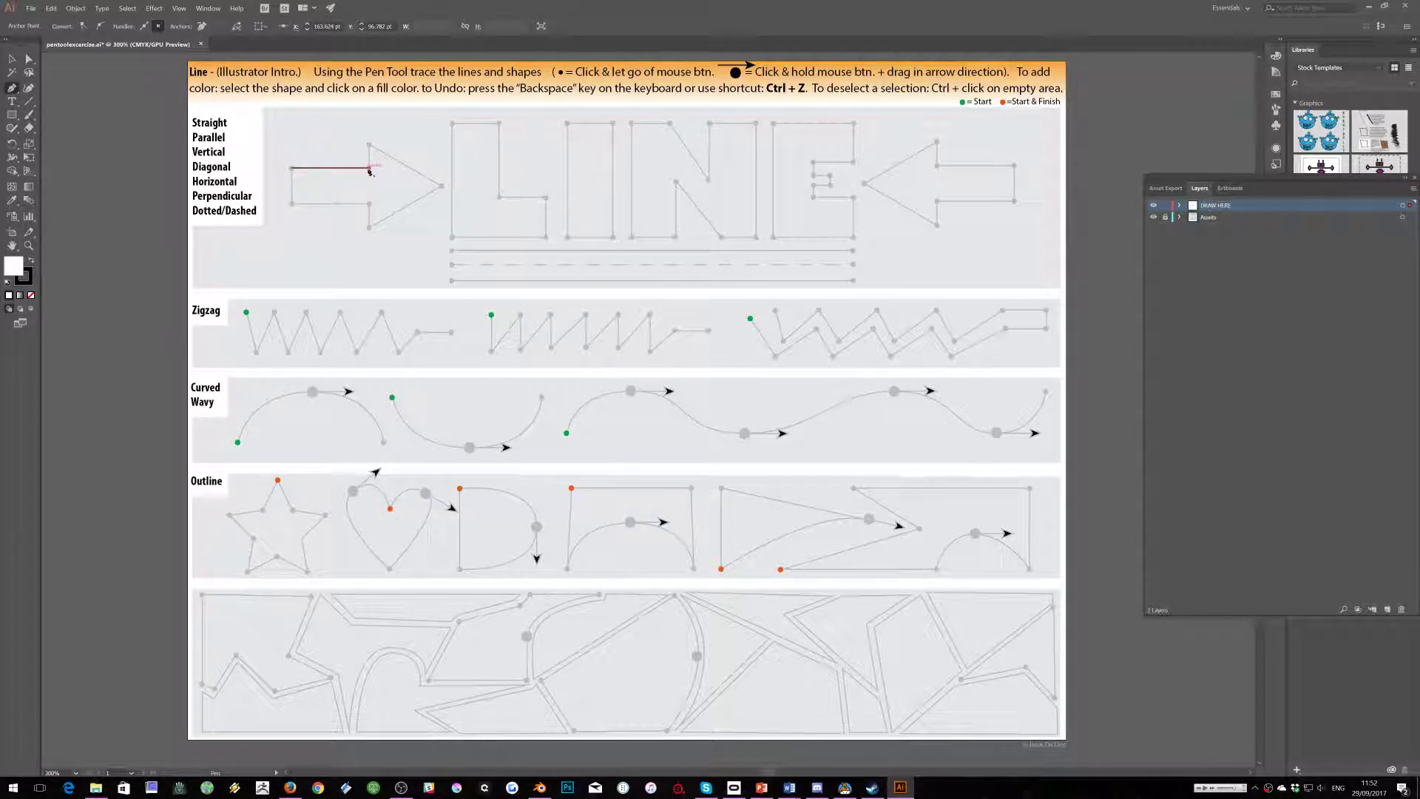
click(370, 145)
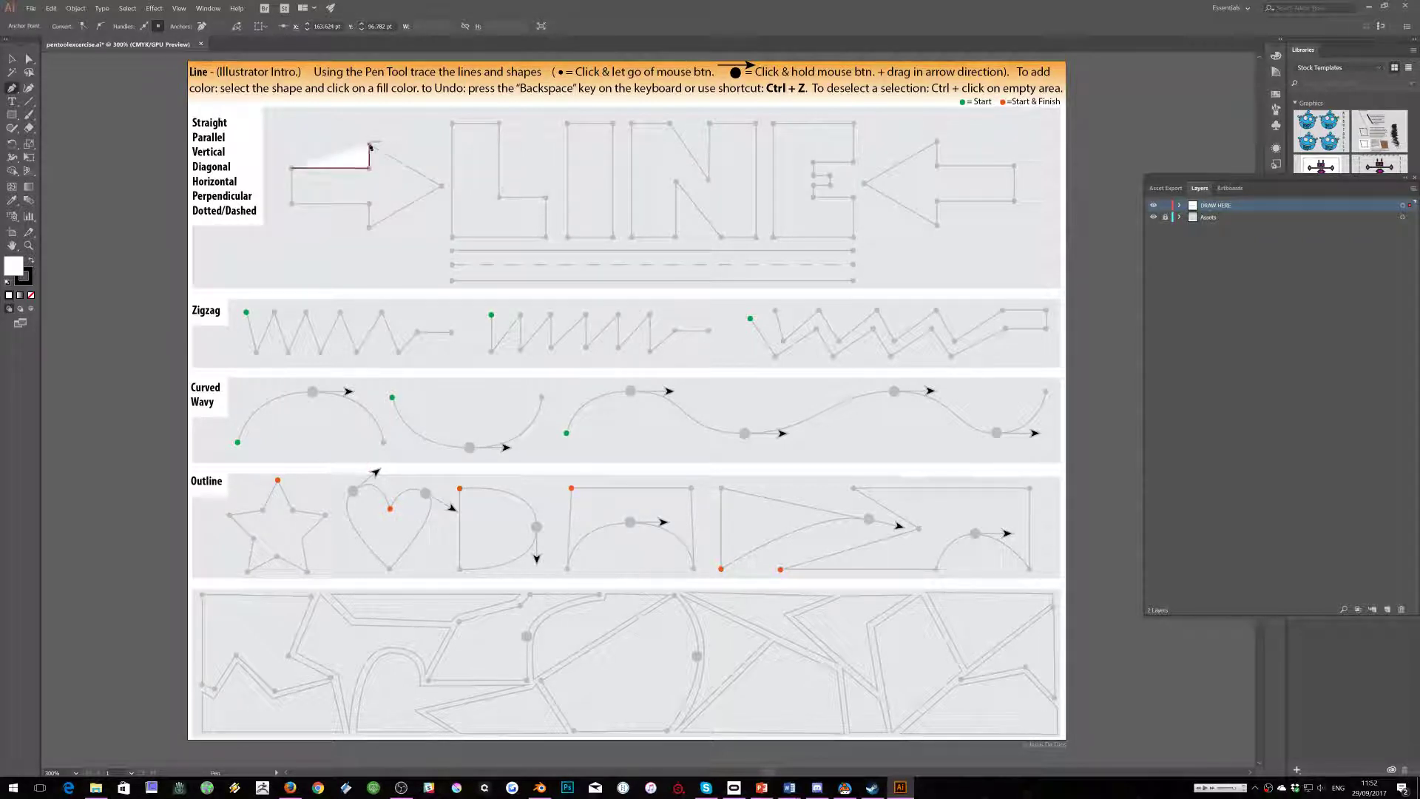
click(442, 185)
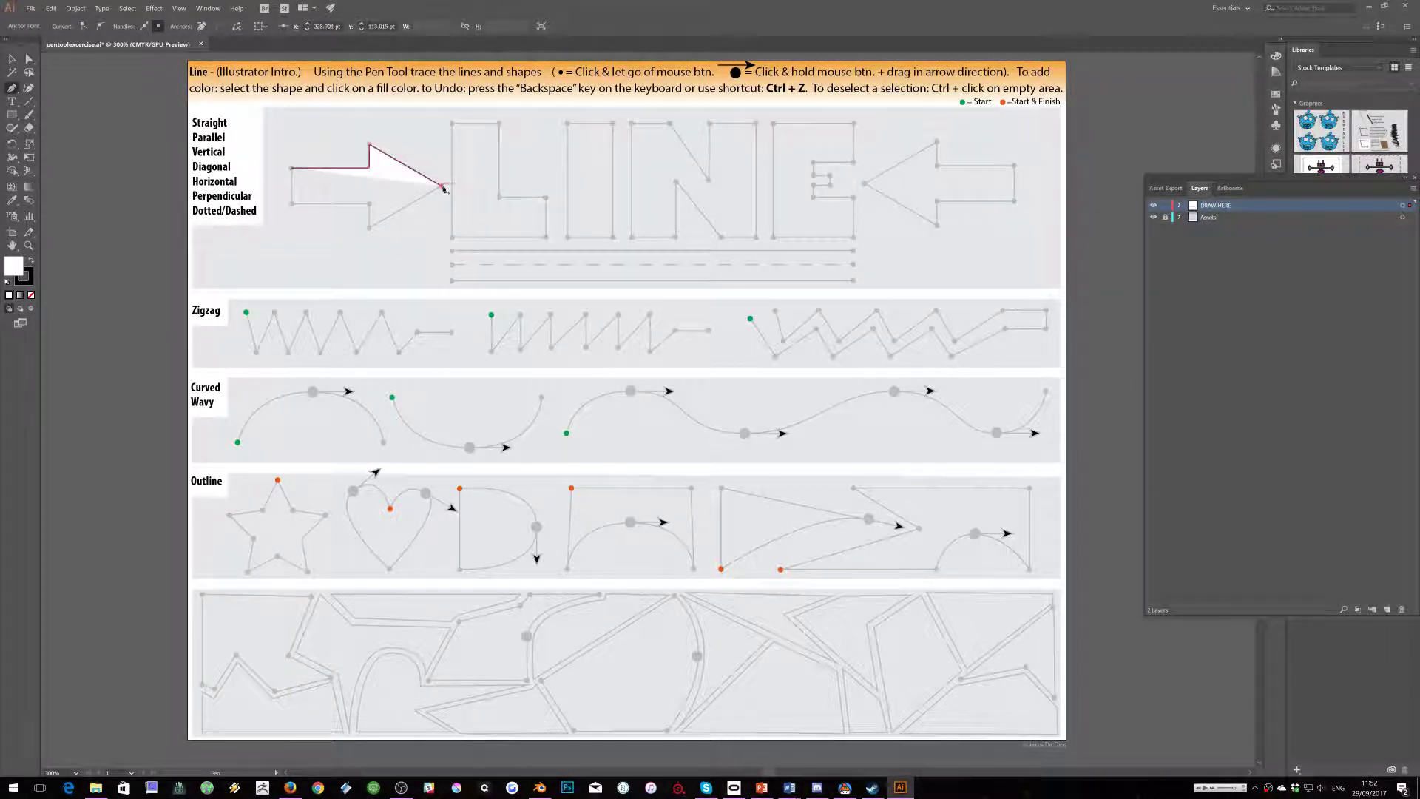
click(370, 227)
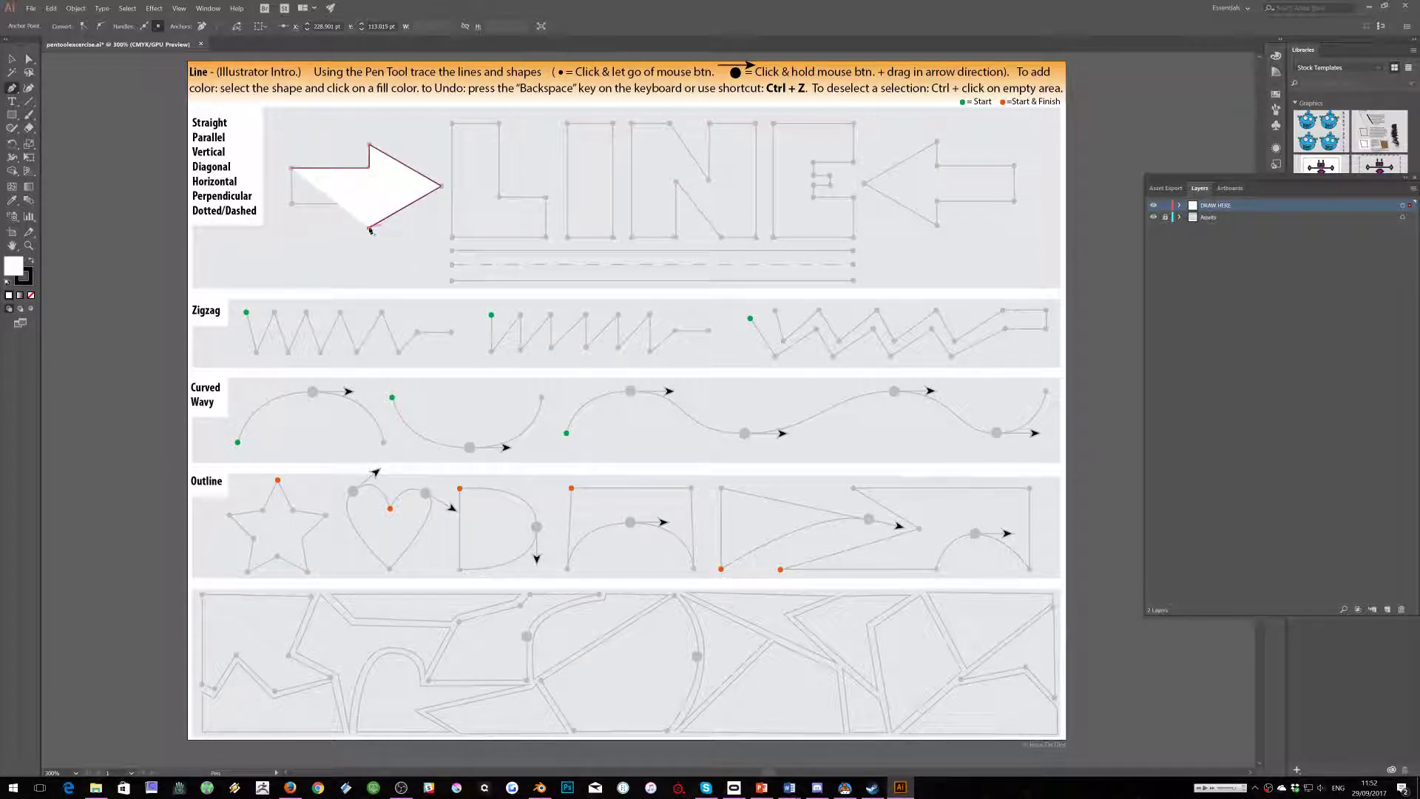
click(370, 201)
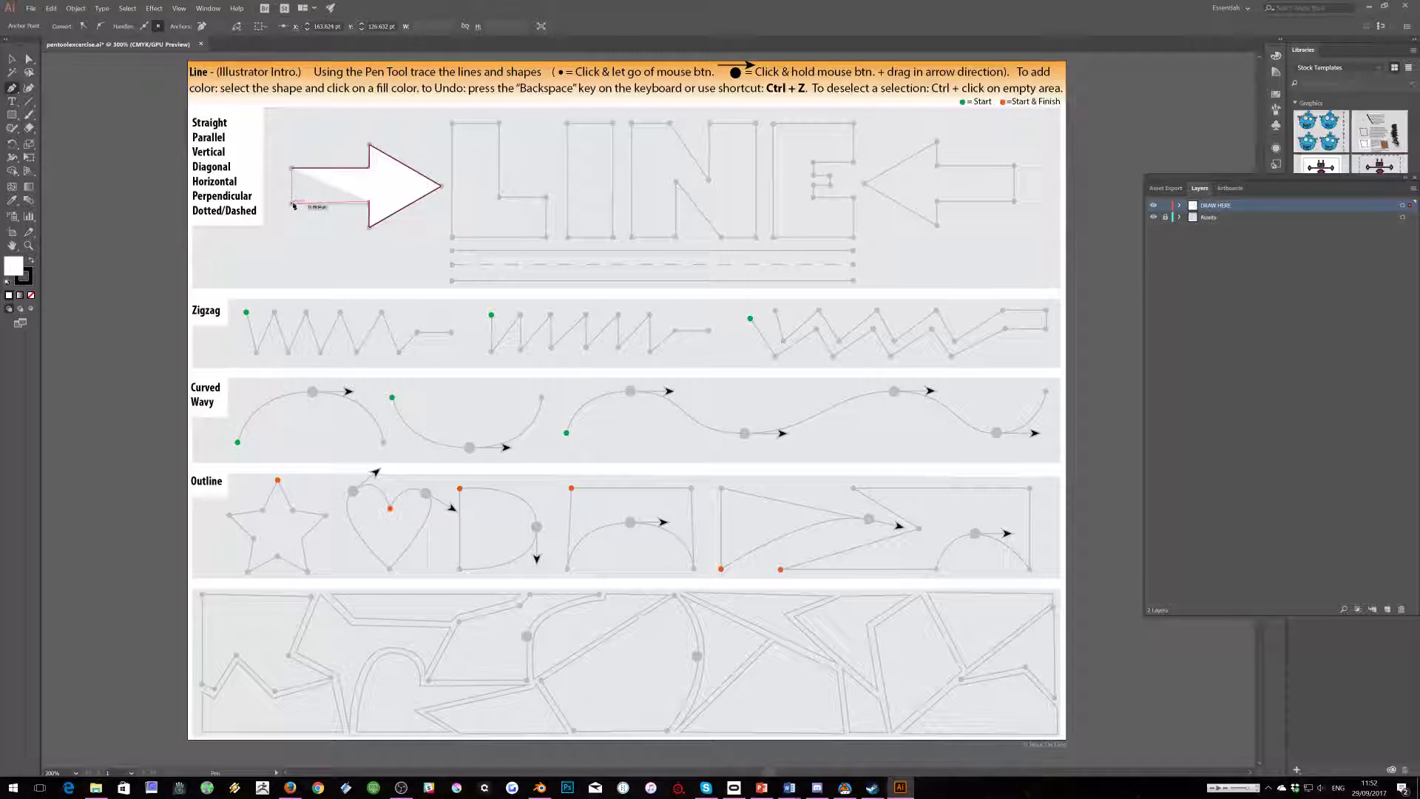
click(292, 203)
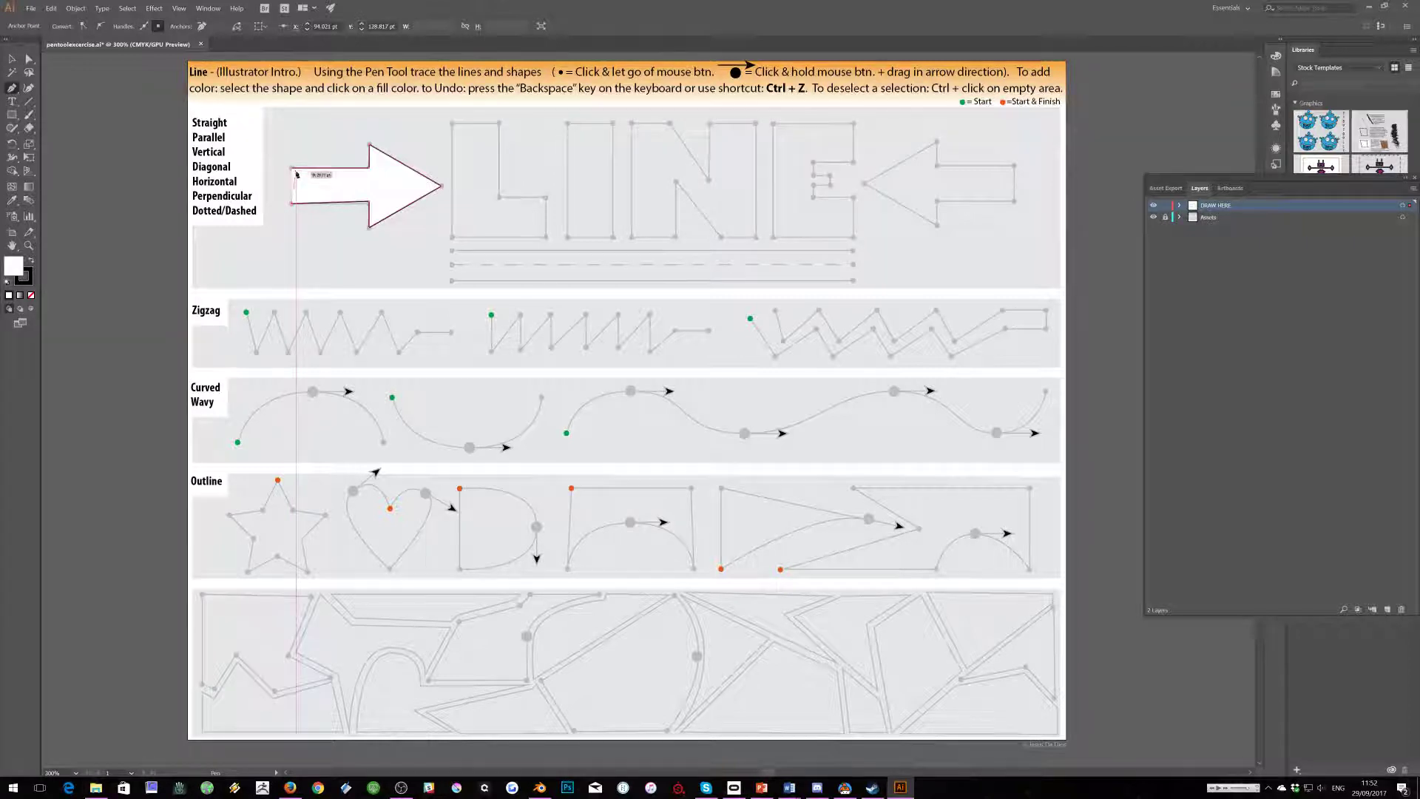
click(293, 170)
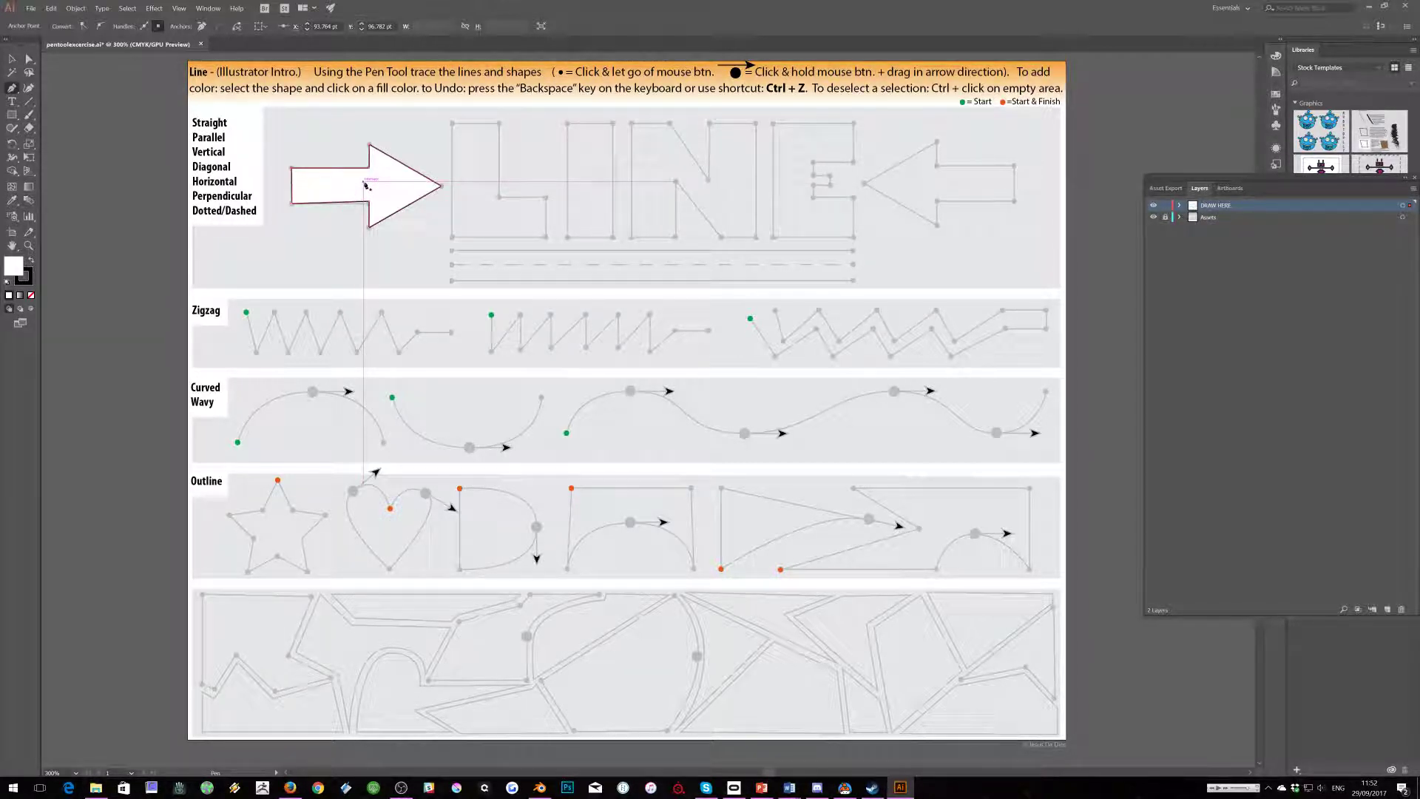
Remove the traced arrow's fill and move its lower inner corner anchor onto the template point
click(32, 298)
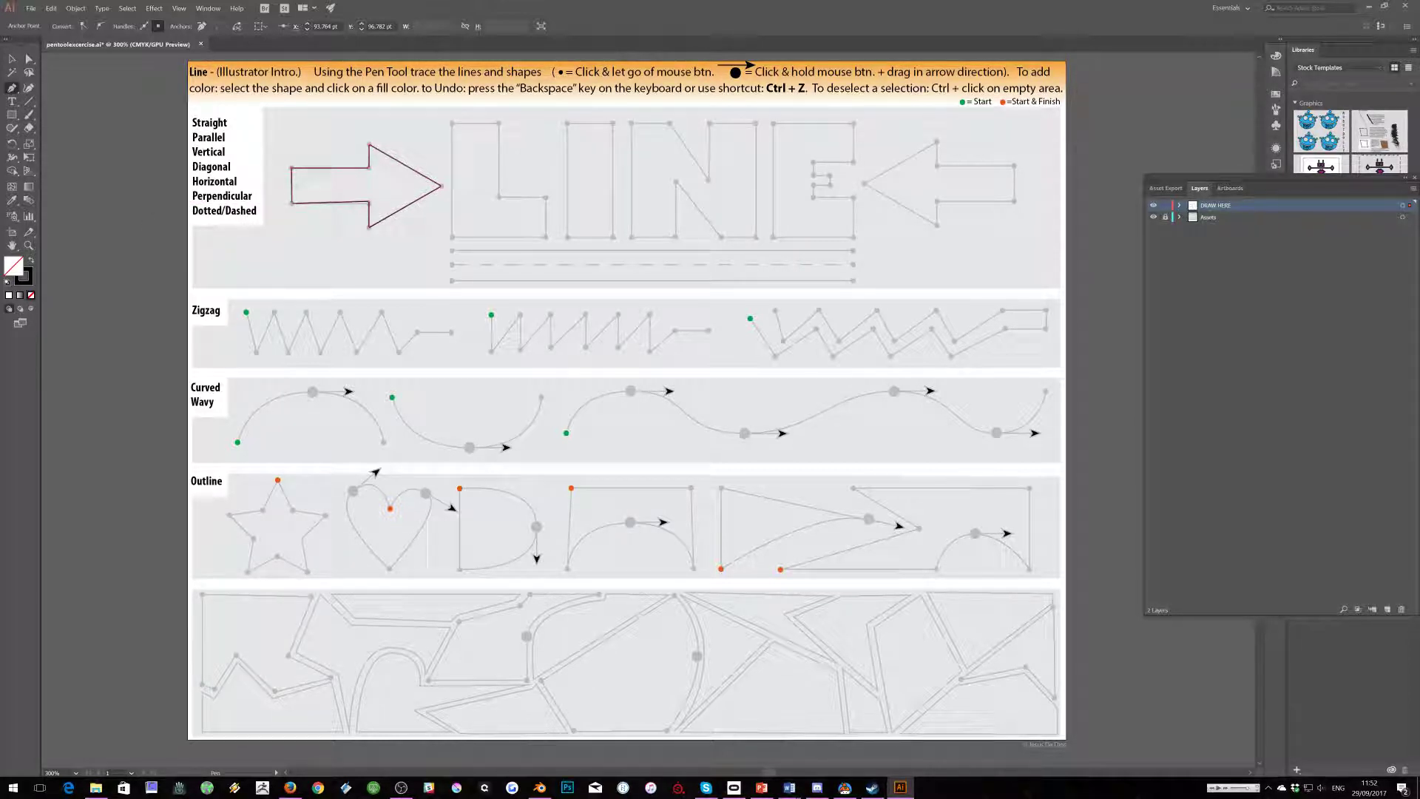
ctrl+click(147, 218)
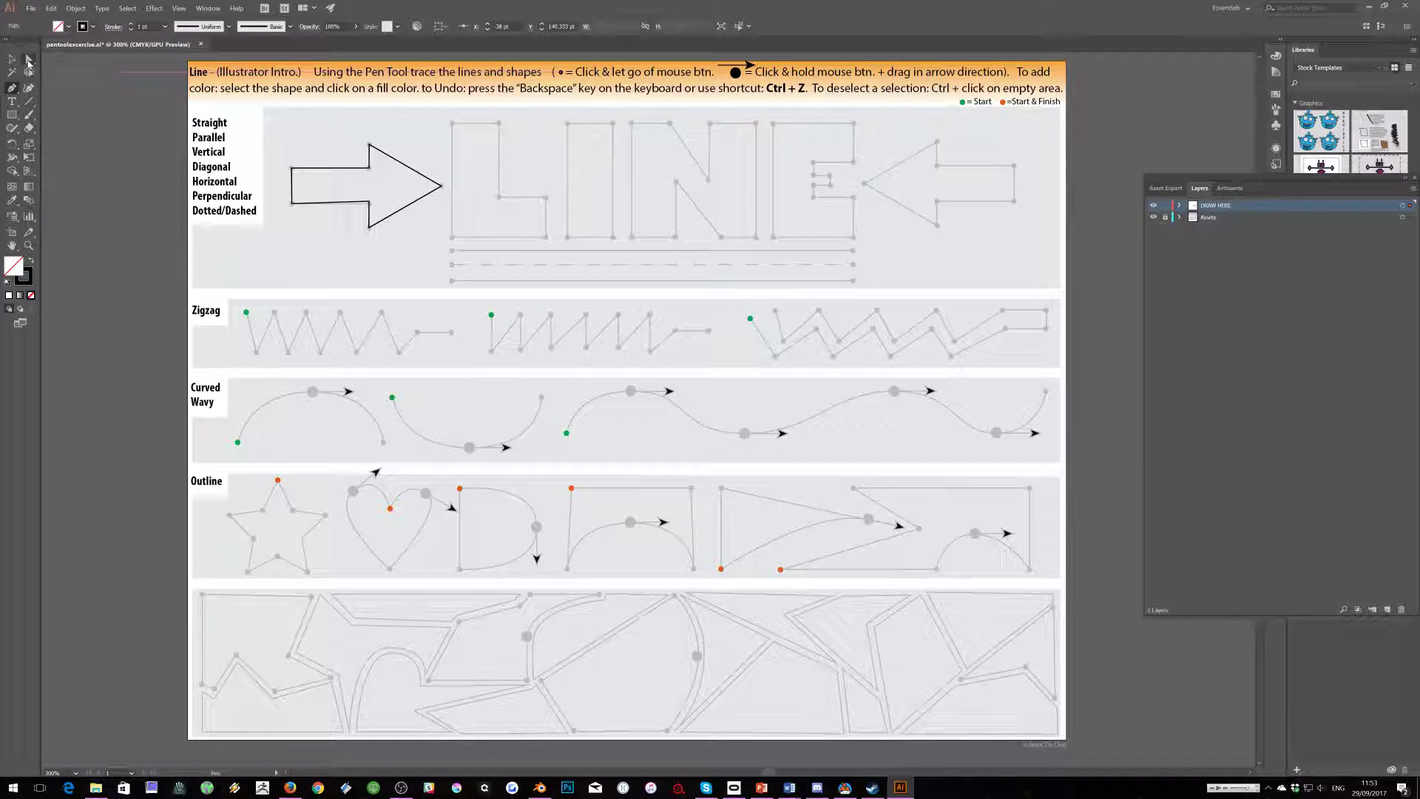
click(28, 61)
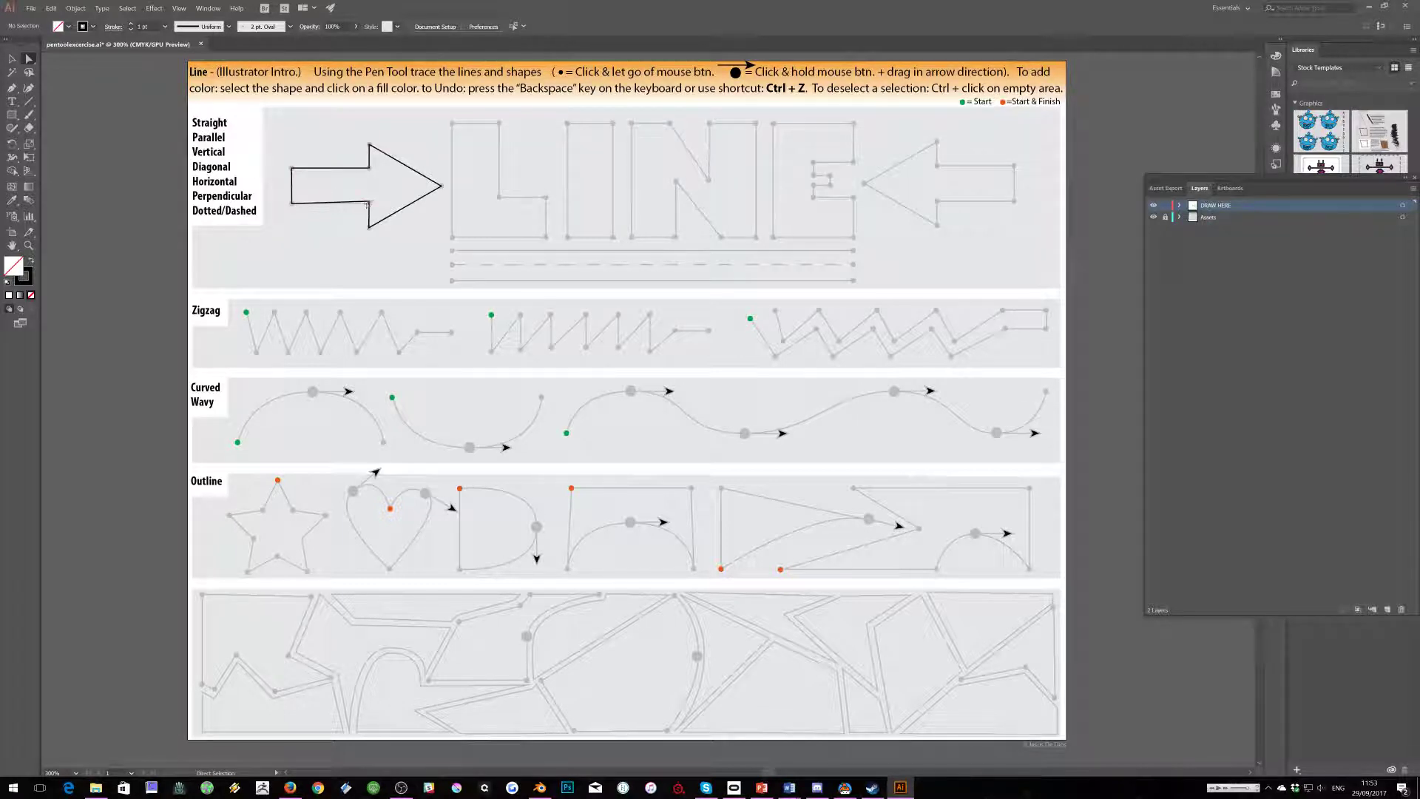
drag(370, 205, 370, 207)
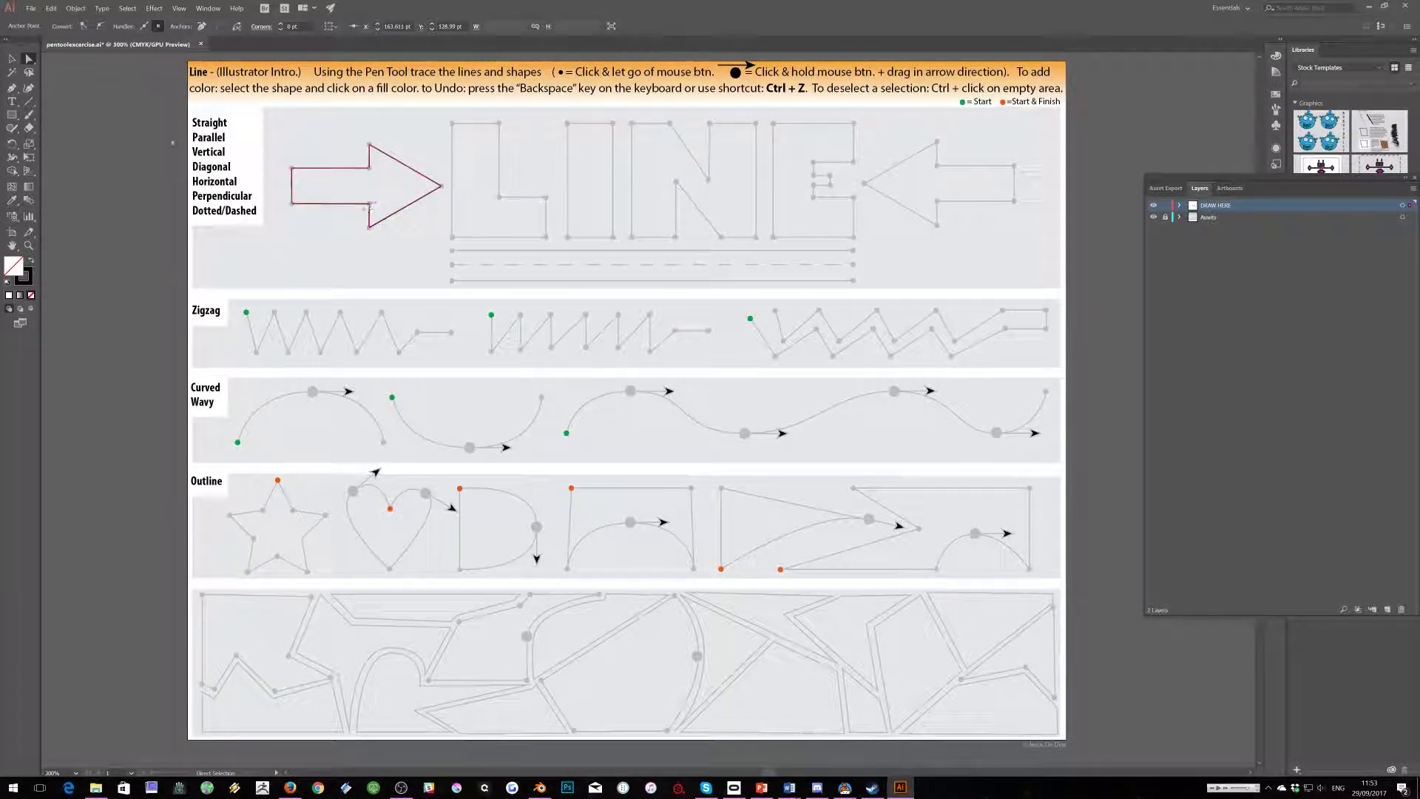
Trace the letter L of the word LINE as a closed path with the Pen tool
click(12, 87)
click(452, 123)
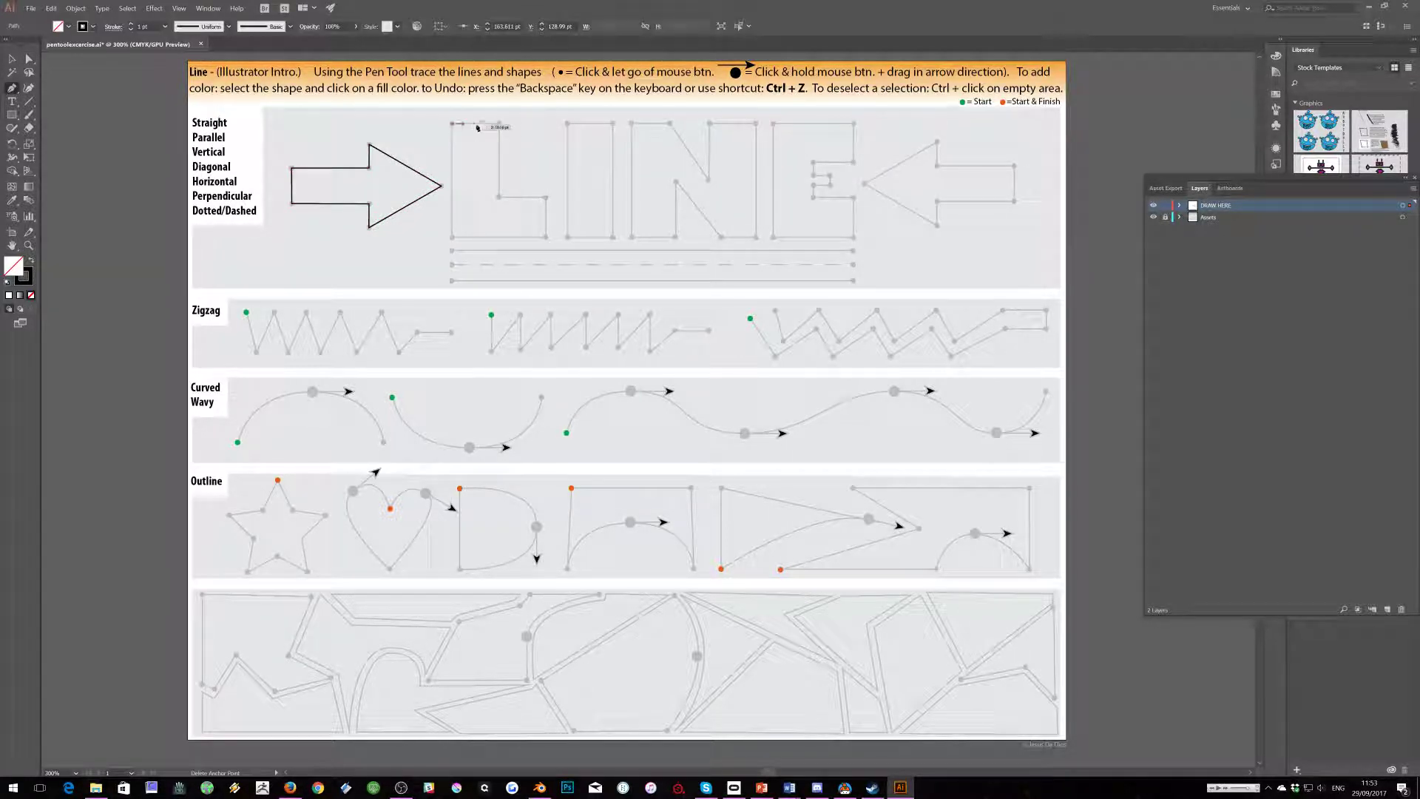
click(498, 123)
click(499, 196)
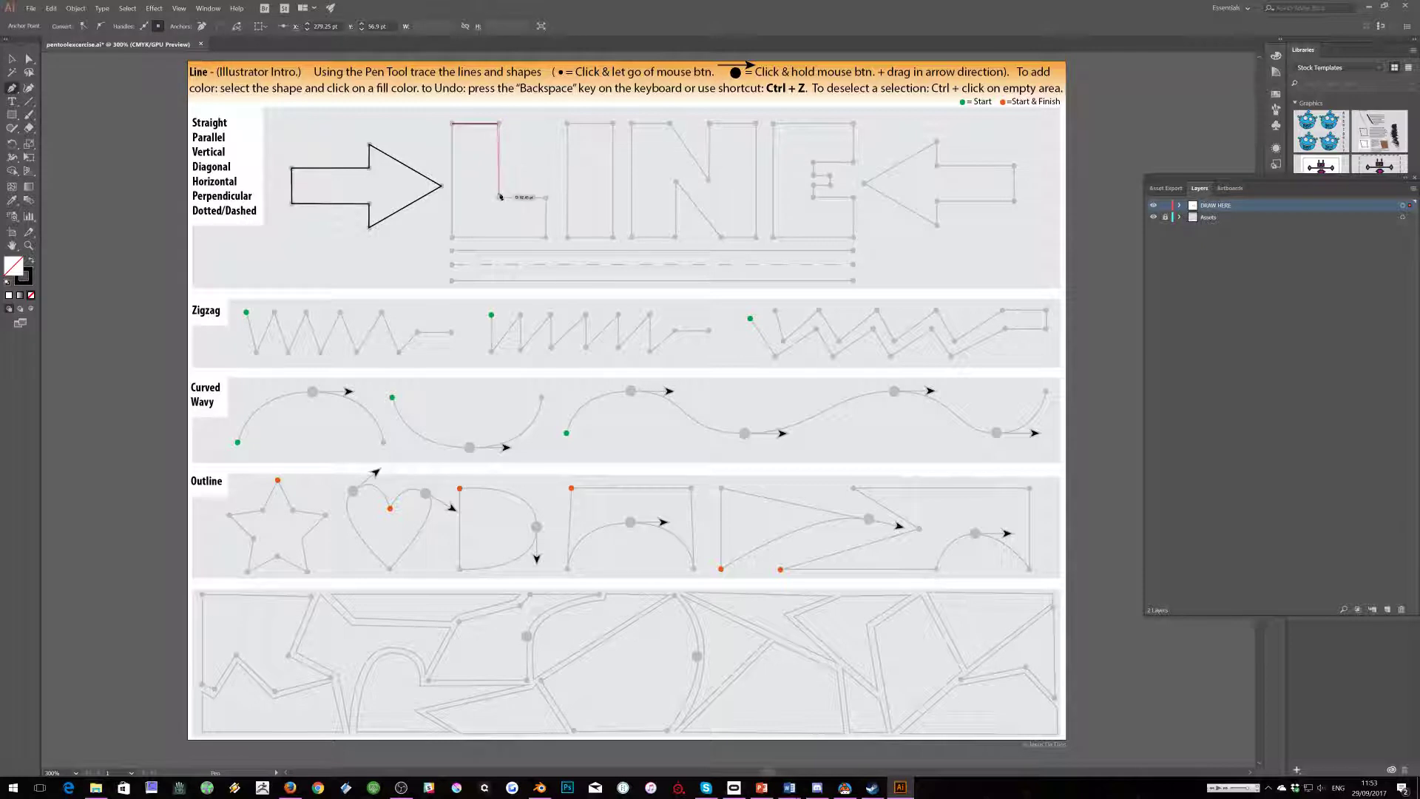
click(546, 197)
click(546, 238)
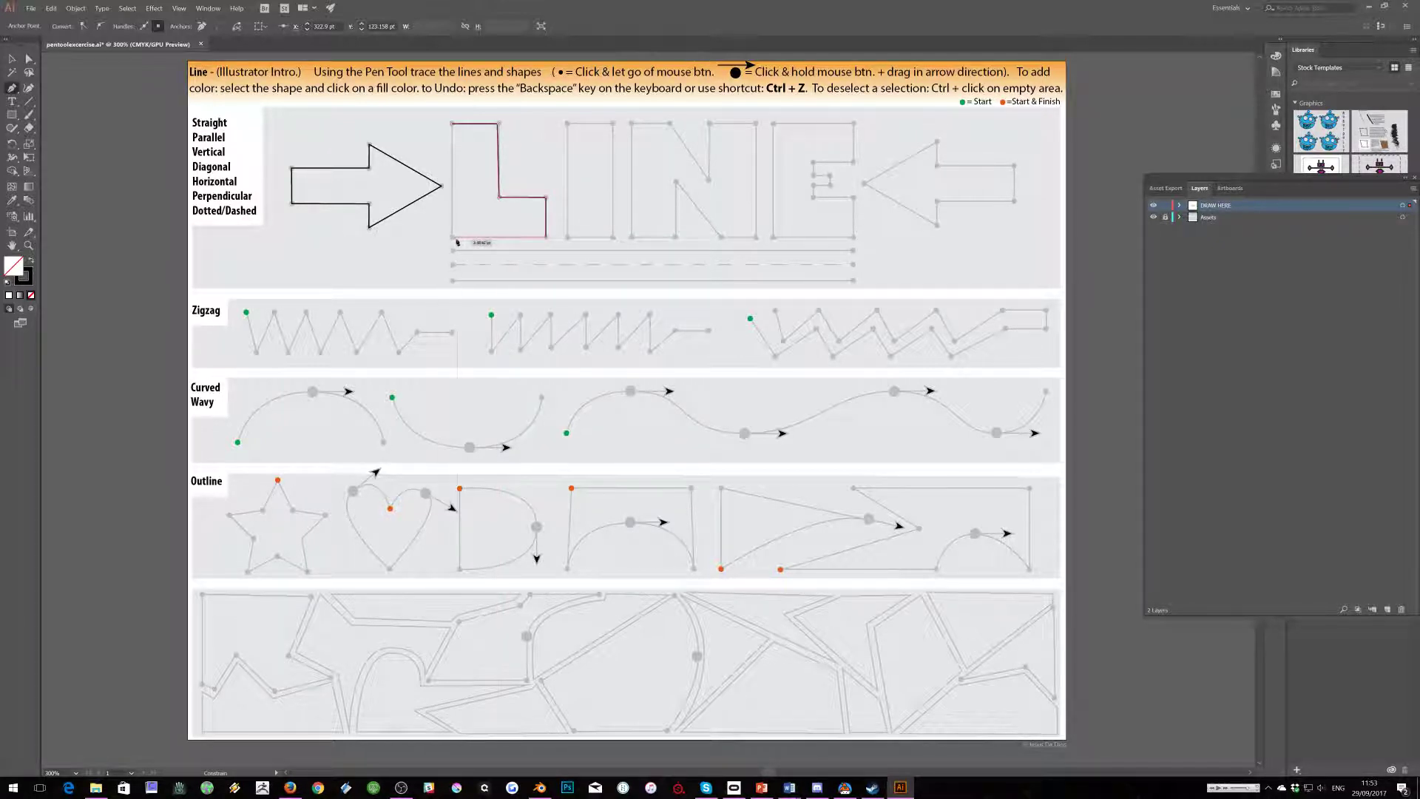
click(452, 238)
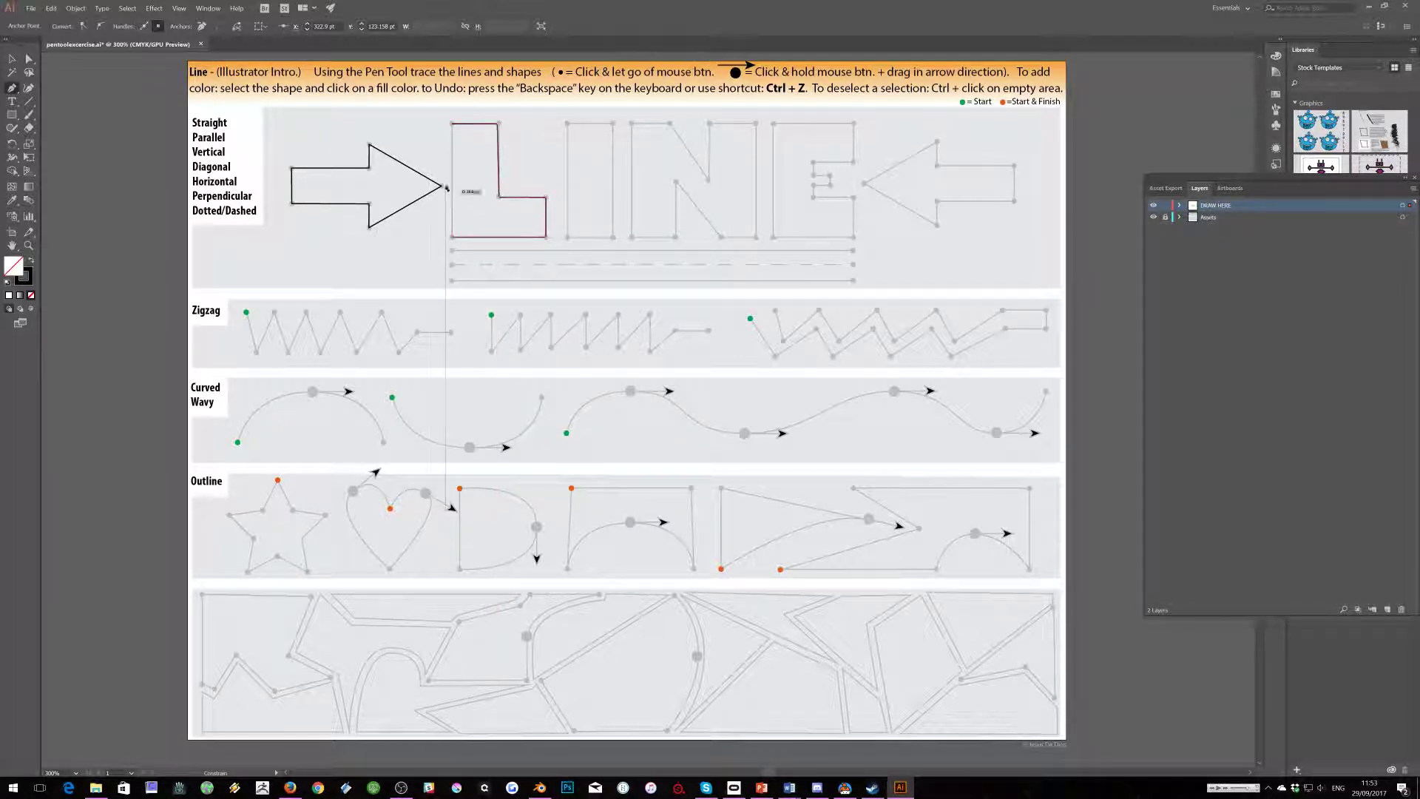
click(452, 125)
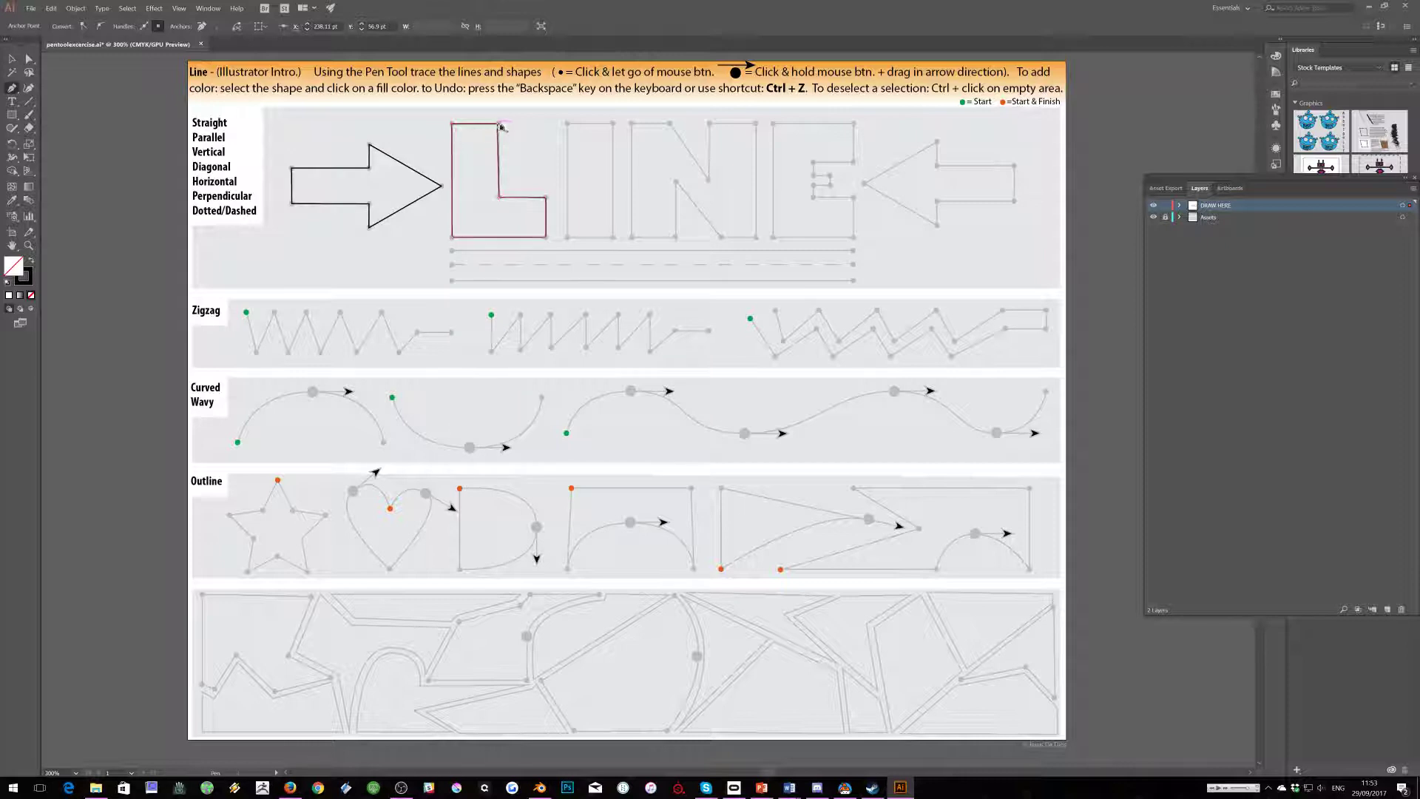
Move the upper-right corner anchor of the traced L onto the template point
click(29, 59)
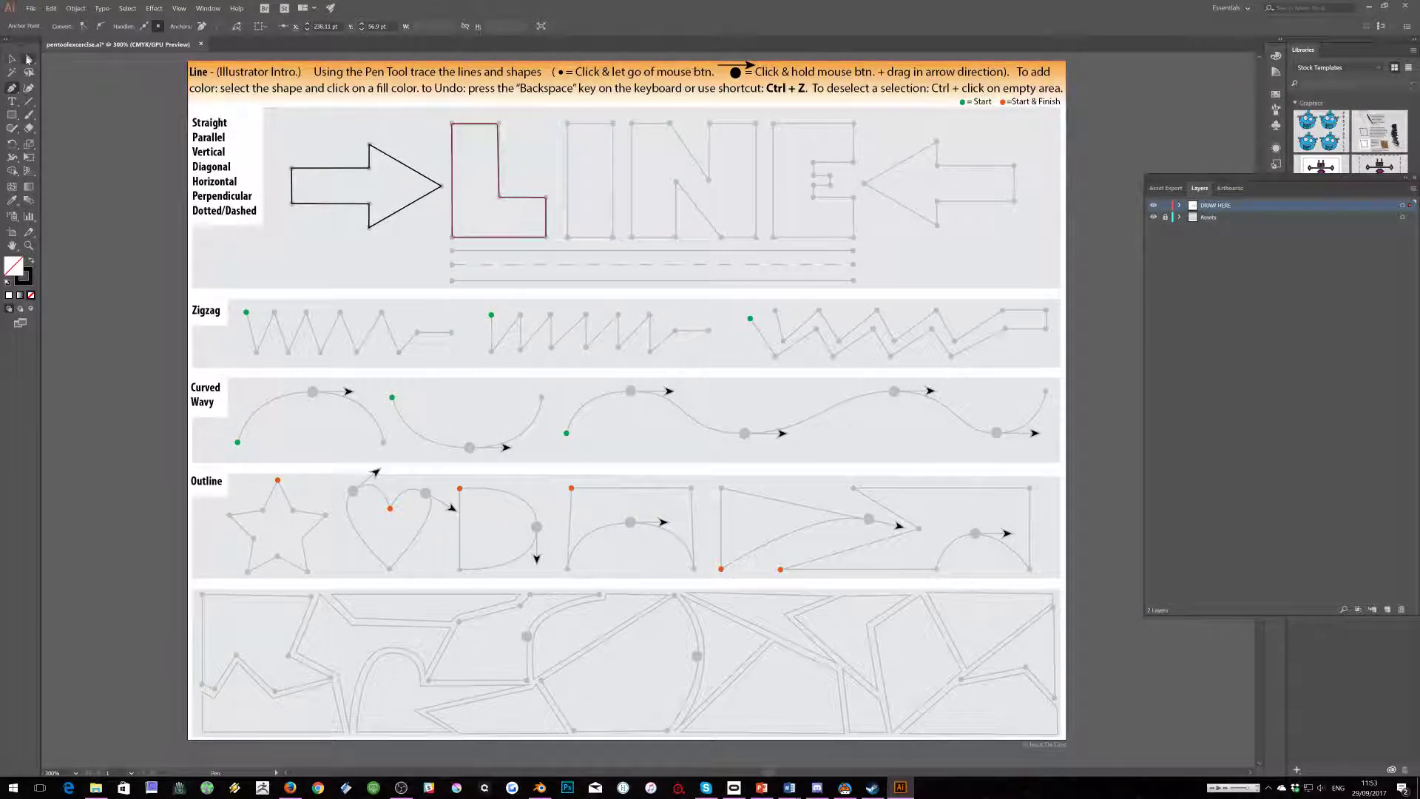
click(115, 100)
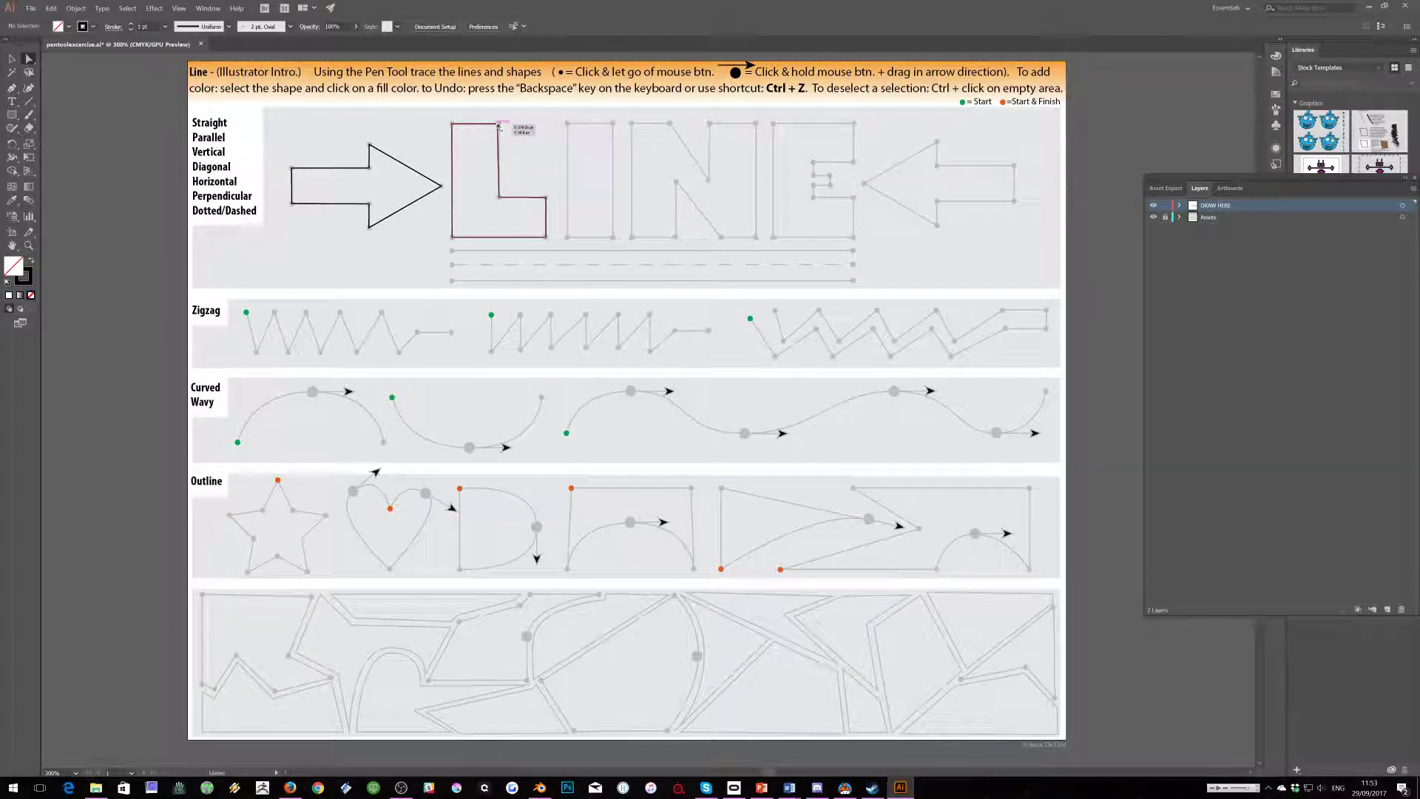
drag(498, 126, 501, 127)
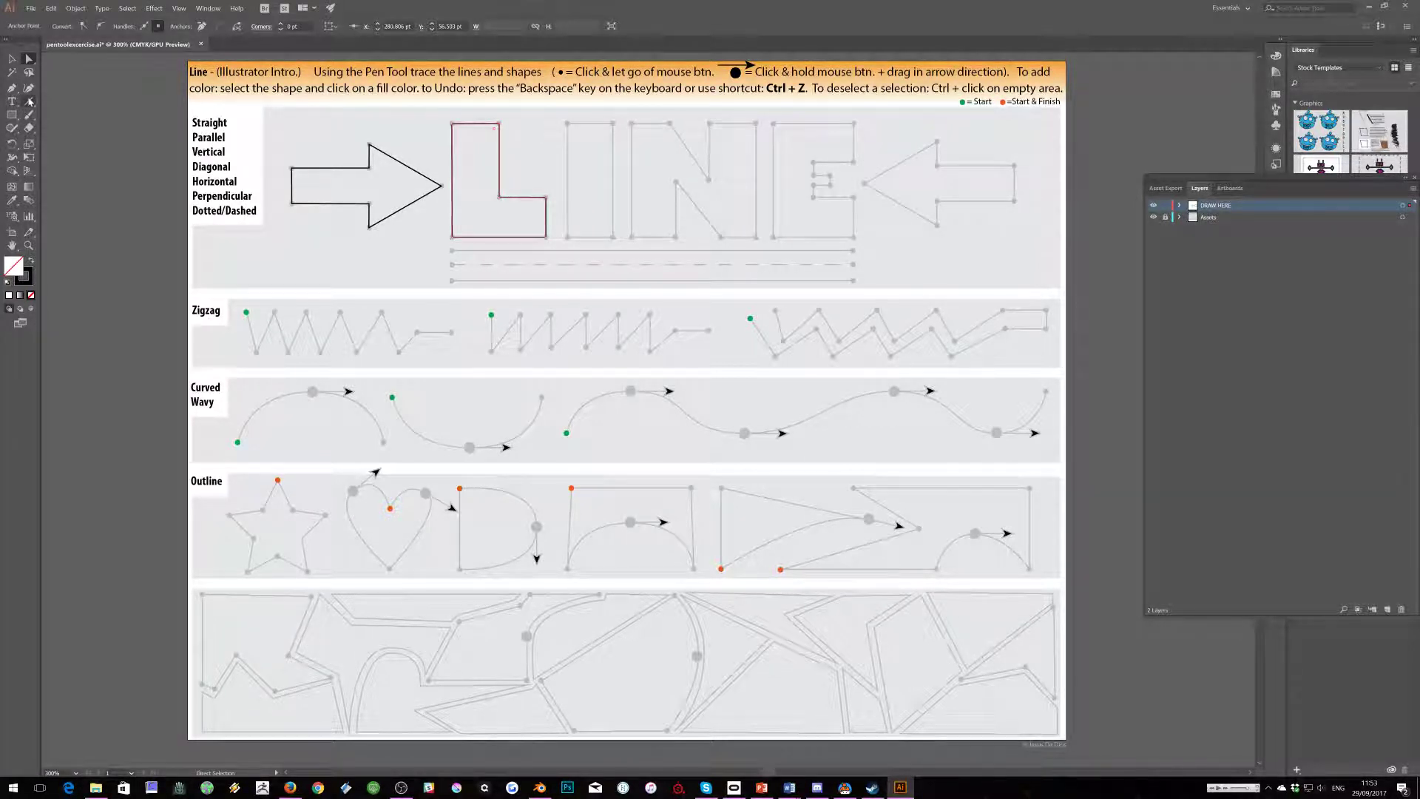
Trace the first few dashes of the dashed line under the word LINE as separate straight Pen segments
click(12, 87)
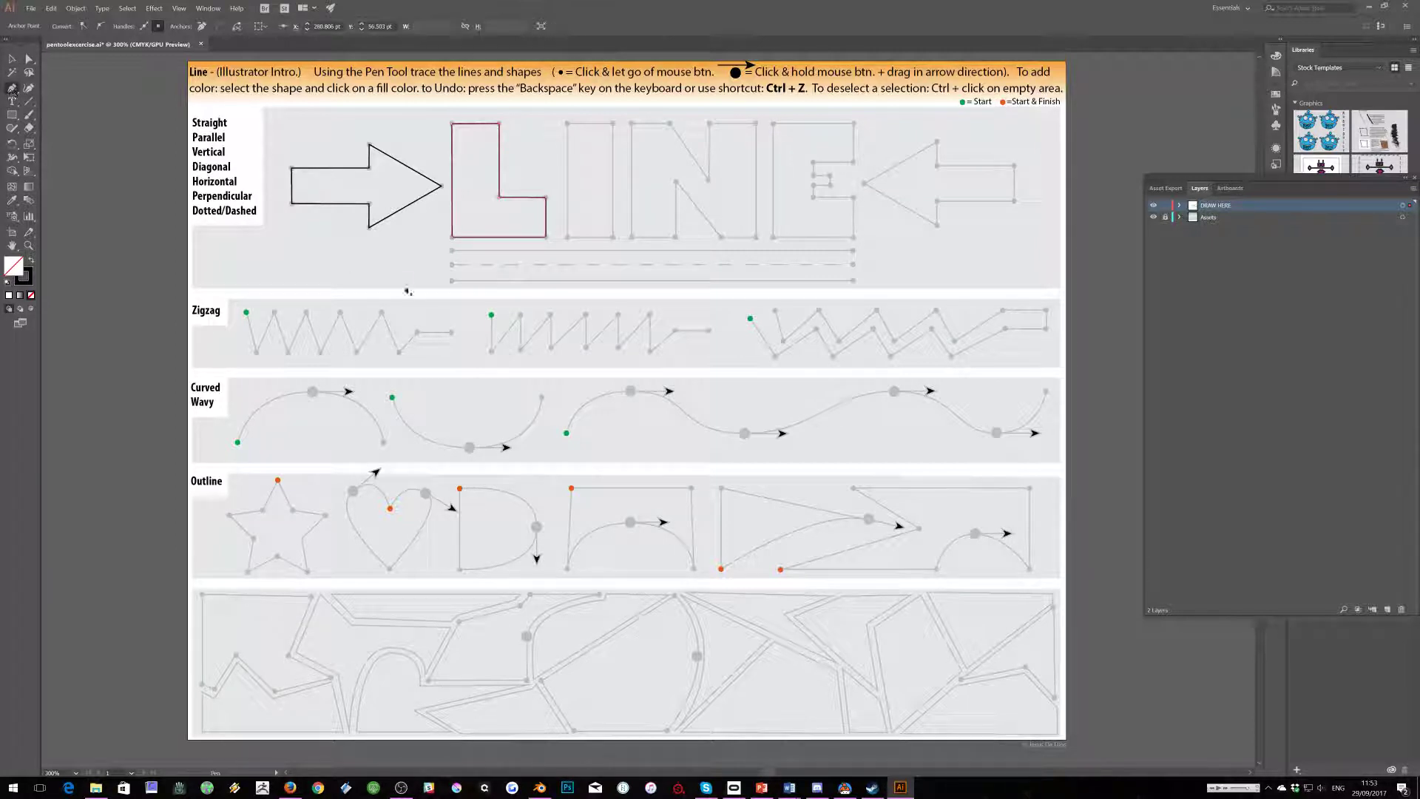
click(452, 265)
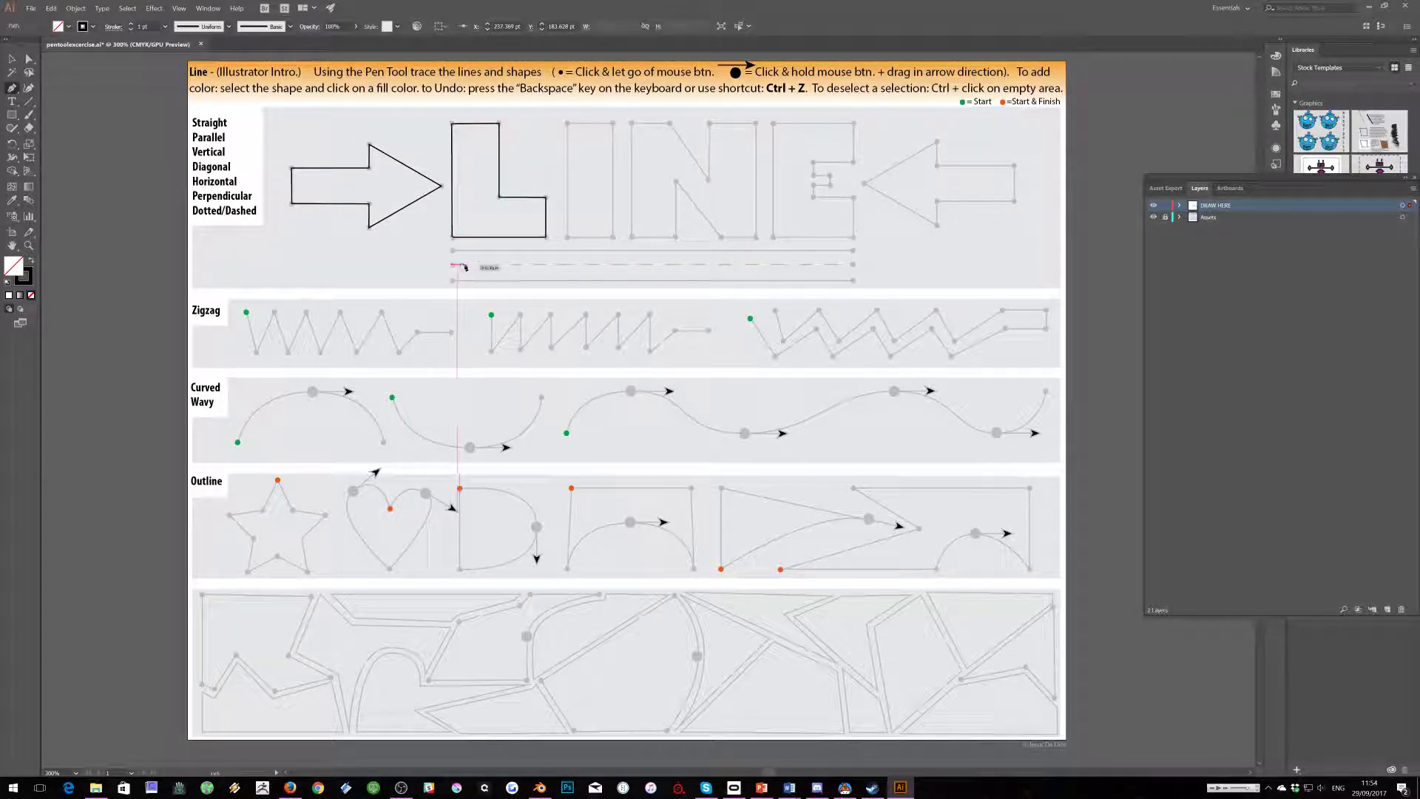
click(469, 265)
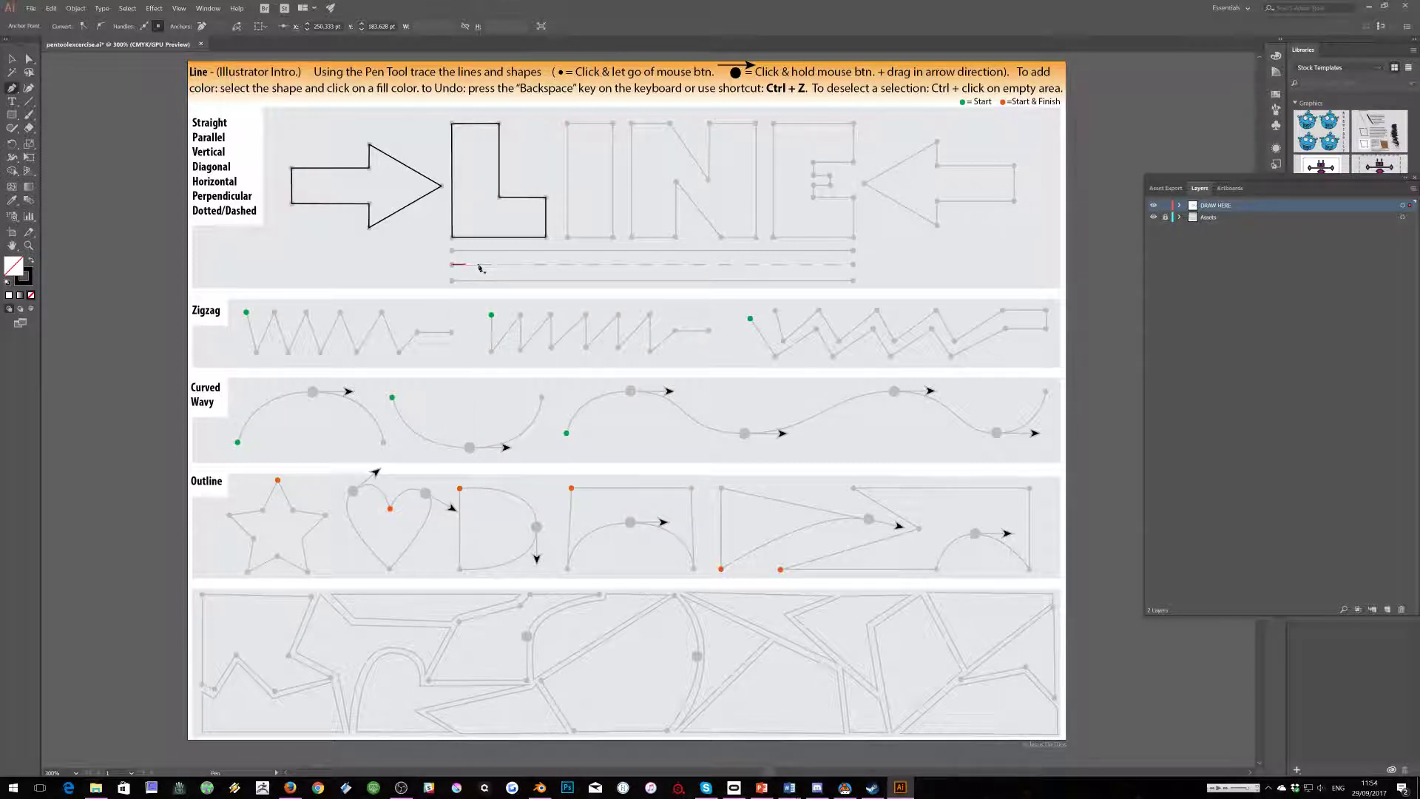
drag(479, 266, 493, 267)
drag(507, 266, 547, 268)
ctrl+click(559, 281)
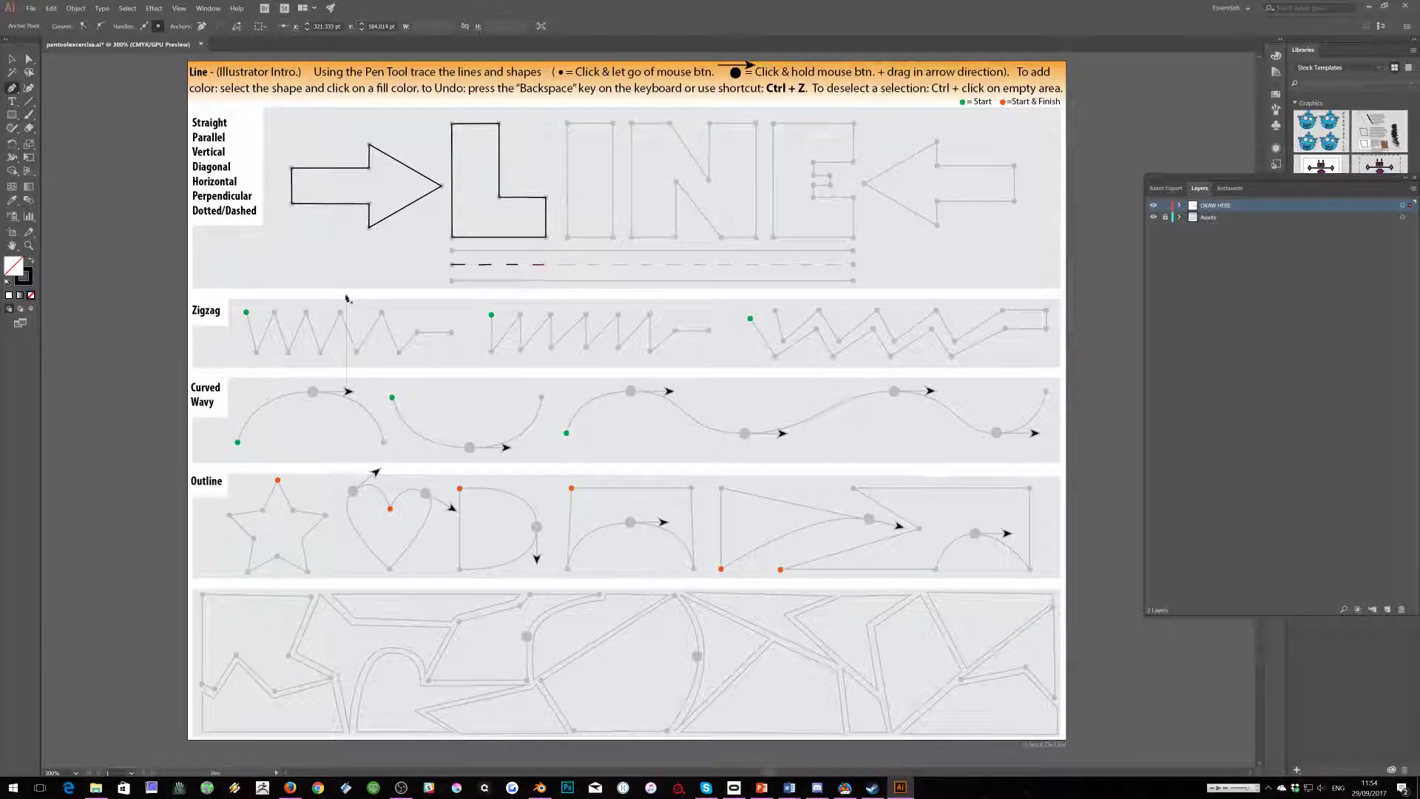
Trace the first zigzag in the Zigzag row as an open path, including its short horizontal end, and deselect it
click(247, 312)
click(256, 354)
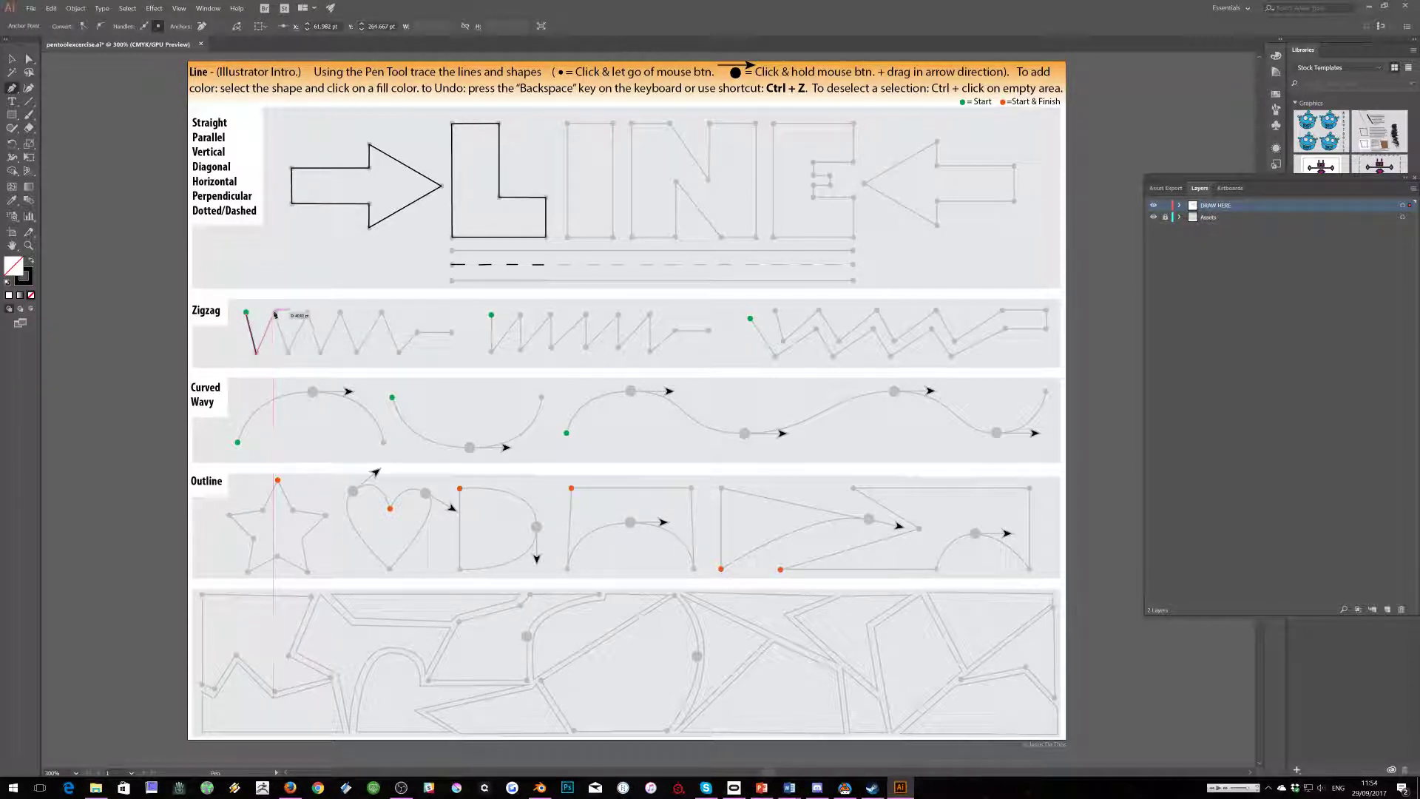
click(274, 313)
click(289, 354)
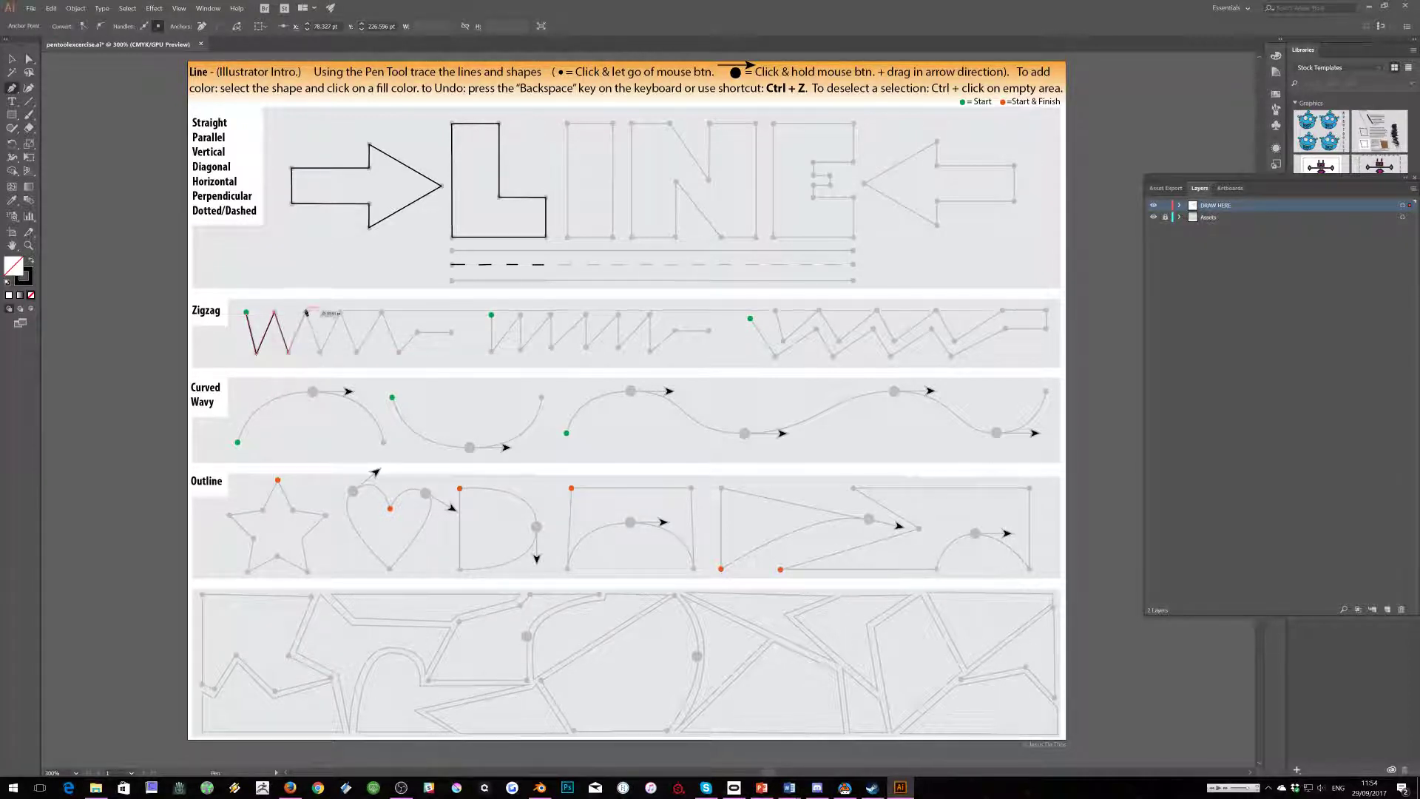
click(306, 313)
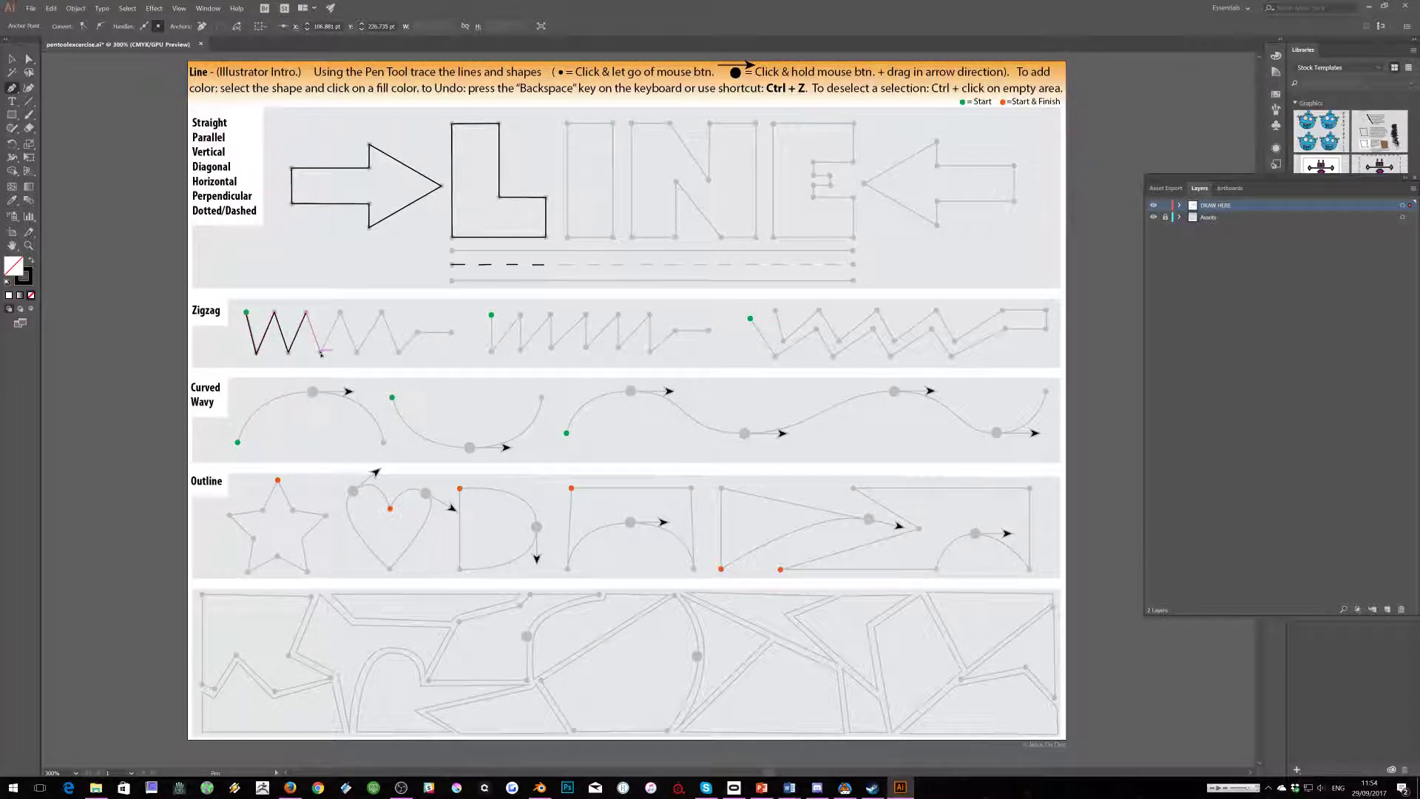
click(321, 353)
click(339, 313)
click(356, 354)
click(382, 312)
click(399, 352)
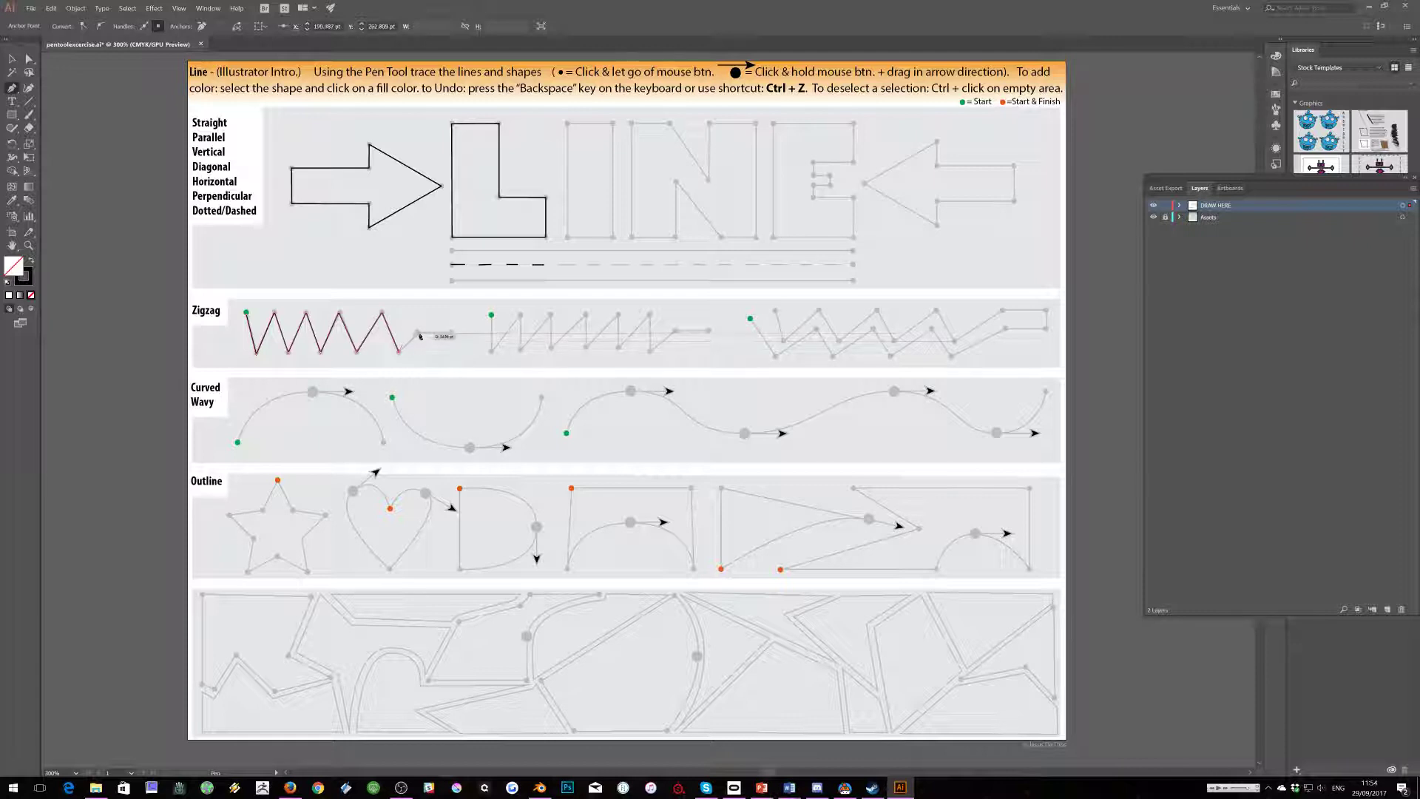
click(417, 333)
click(452, 334)
ctrl+click(238, 444)
click(238, 443)
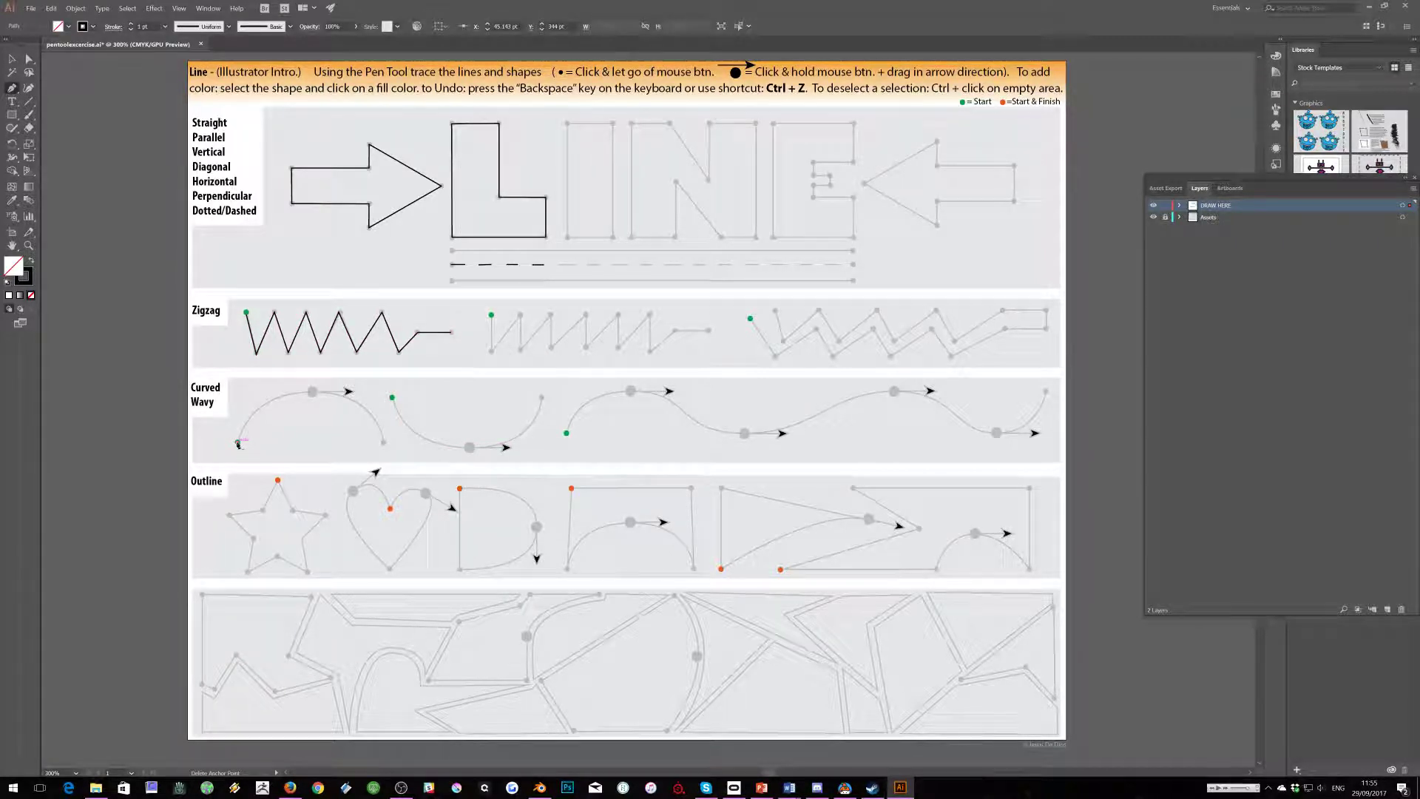
click(311, 393)
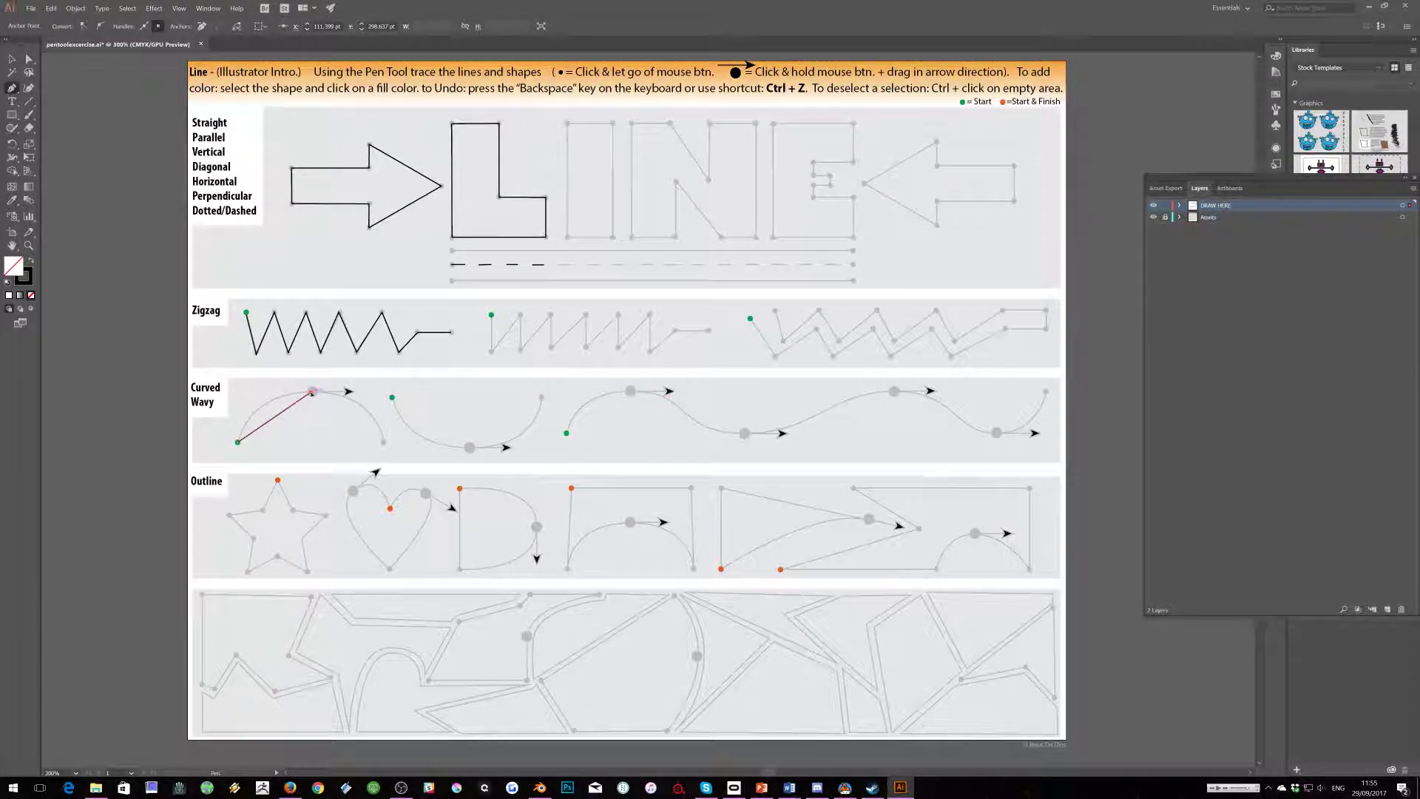
drag(311, 394, 331, 395)
key(ctrl+z)
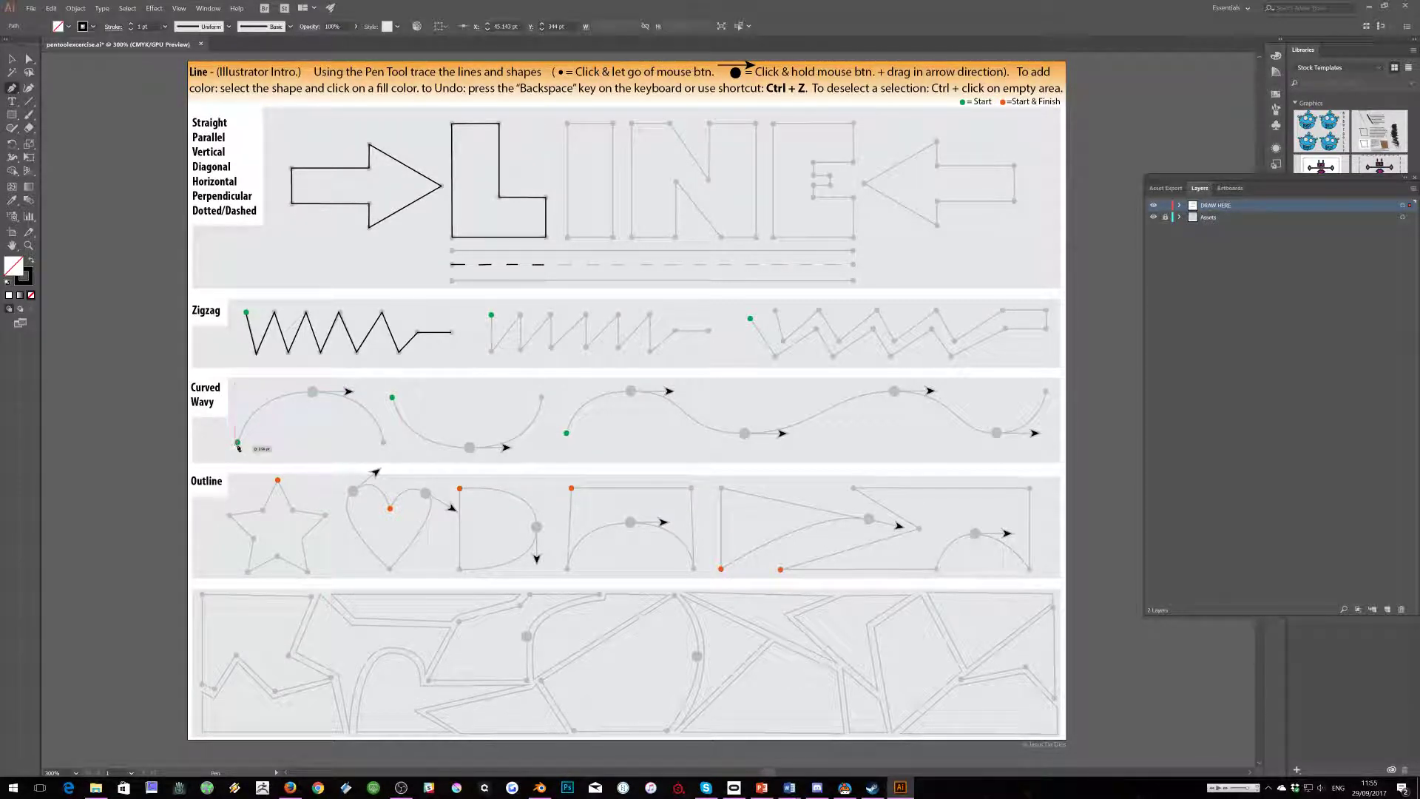
Trace the first arch in the Curved Wavy row from its green start point, with a smooth anchor at the peak
drag(238, 448, 238, 446)
mouse_move(313, 392)
mouse_down()
mouse_move(377, 391)
mouse_move(353, 390)
mouse_move(393, 344)
mouse_move(329, 381)
mouse_move(478, 634)
mouse_move(334, 488)
mouse_move(465, 131)
mouse_move(385, 375)
mouse_move(341, 356)
mouse_move(317, 396)
mouse_move(348, 374)
mouse_move(349, 391)
mouse_move(381, 391)
mouse_up()
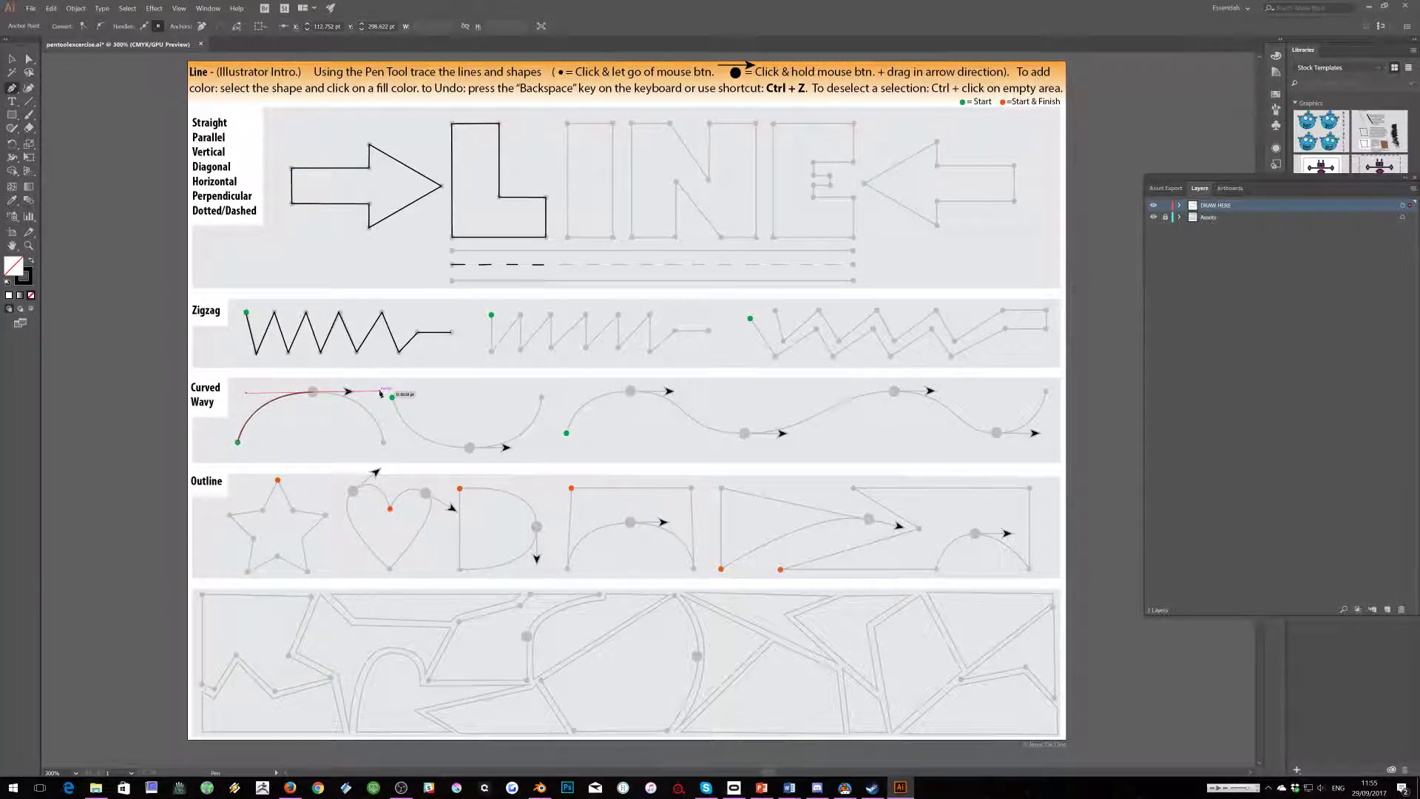
click(385, 443)
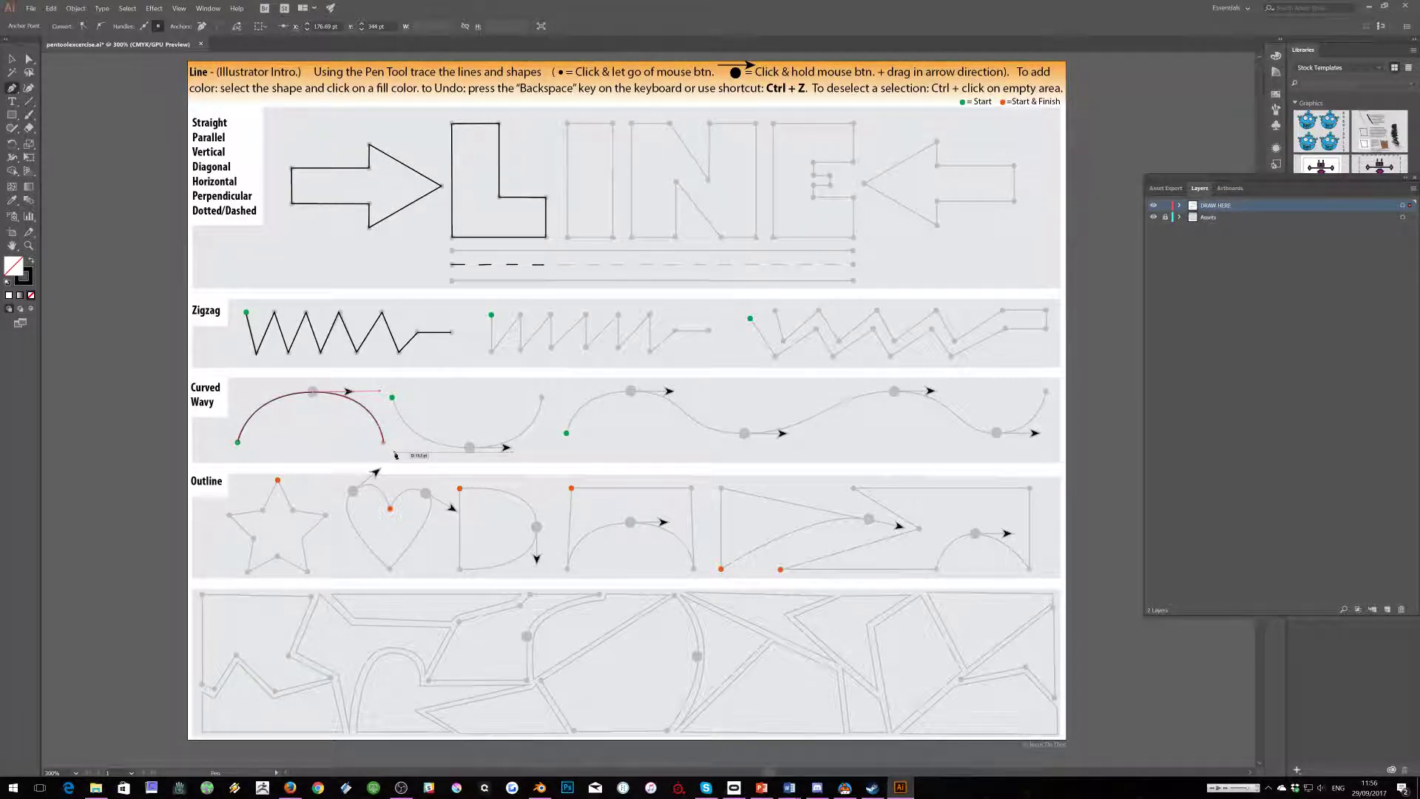
Trace the U-shaped second curve in the Curved Wavy row from its green start point, with a smooth anchor at the lowest point, and deselect it
key(Escape)
click(392, 398)
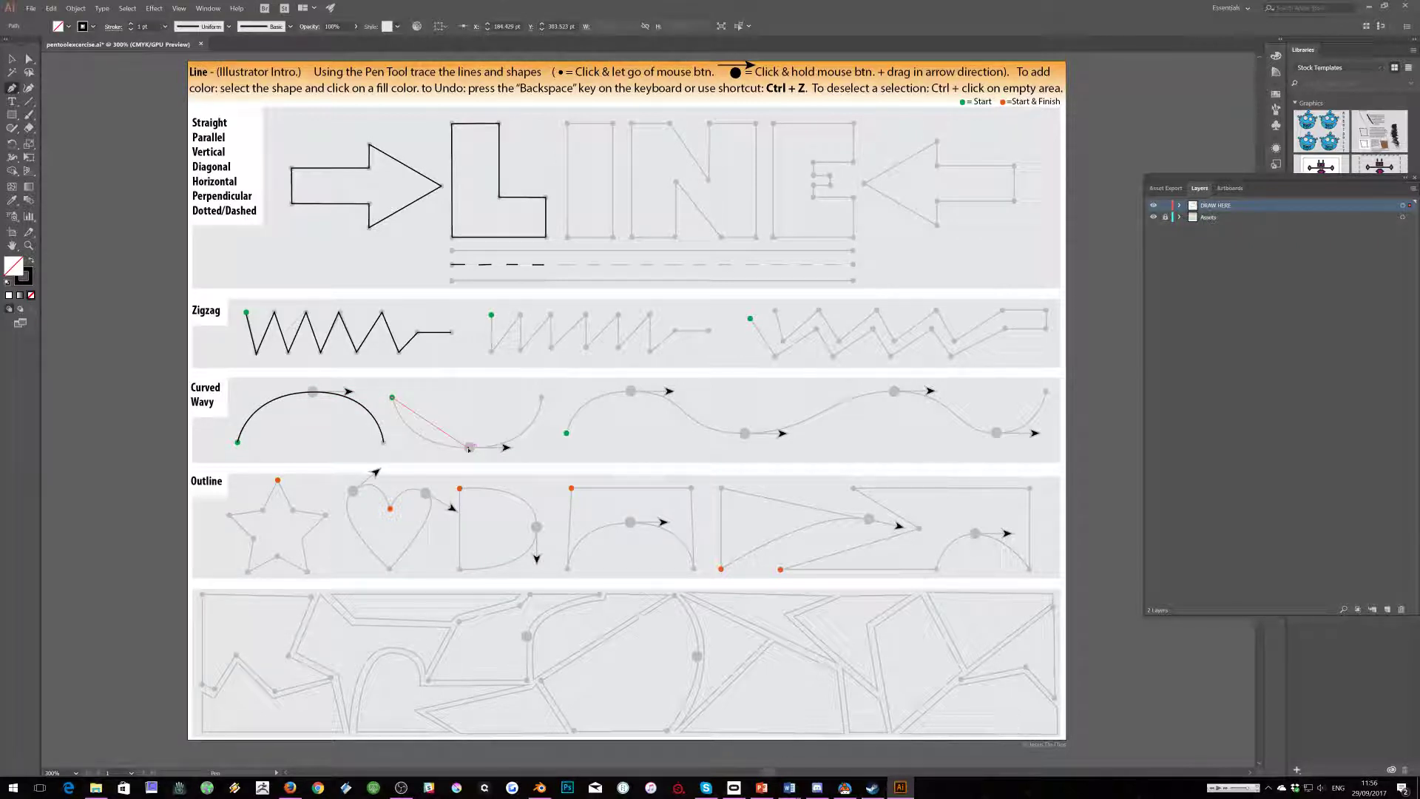
drag(468, 447, 531, 448)
click(542, 398)
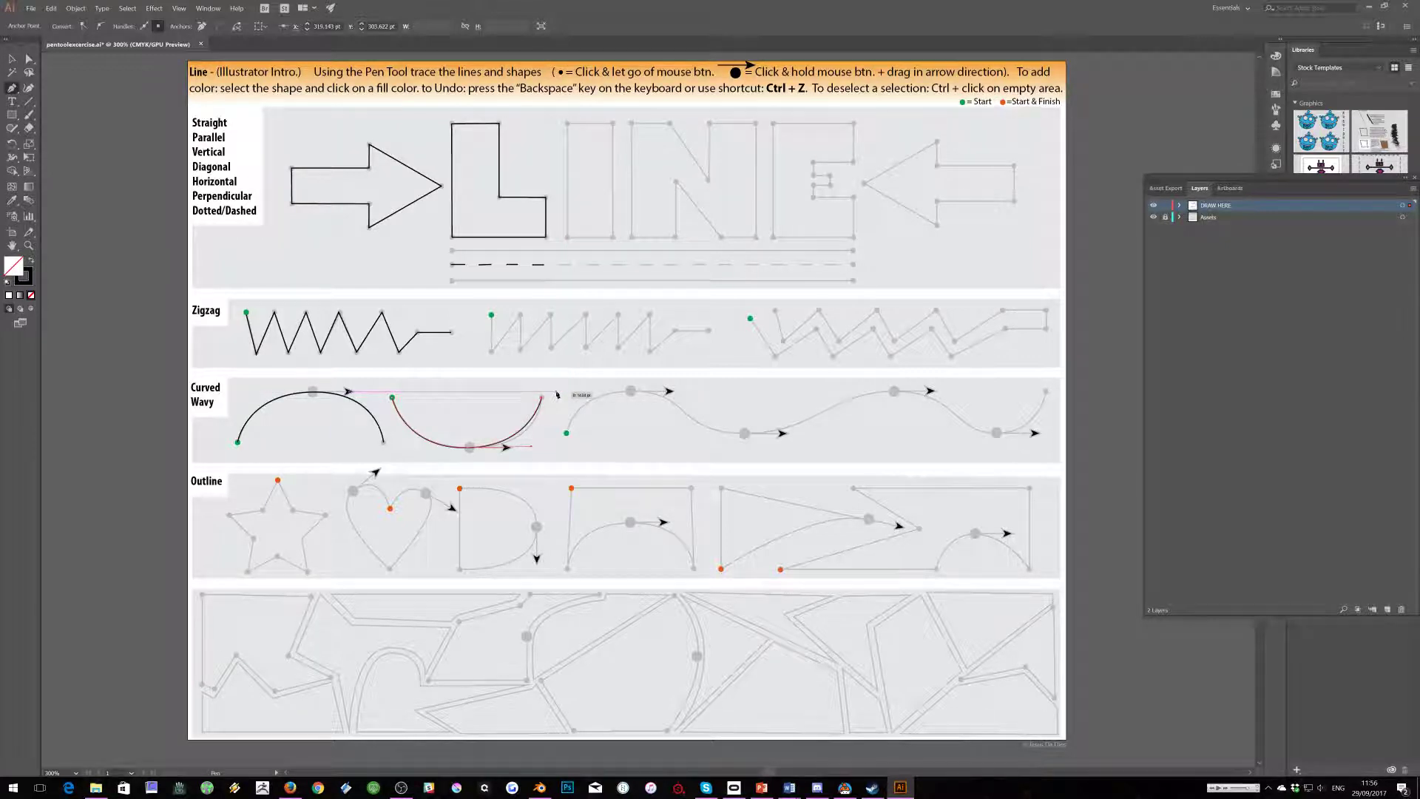
ctrl+click(566, 433)
Trace the long wave in the Curved Wavy row with smooth anchors at its peaks and troughs, adjusting the last trough's handle to fit
click(566, 433)
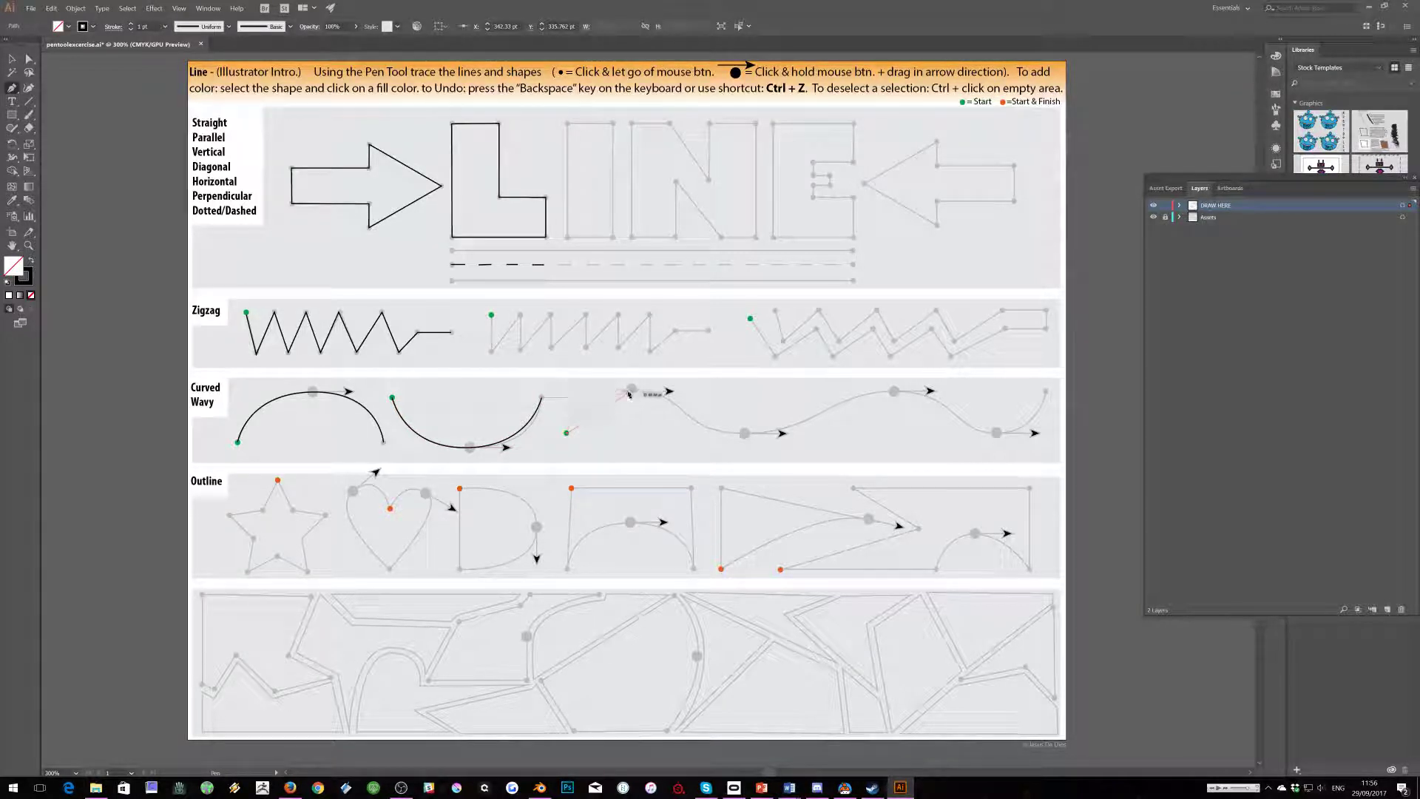
drag(633, 393, 699, 388)
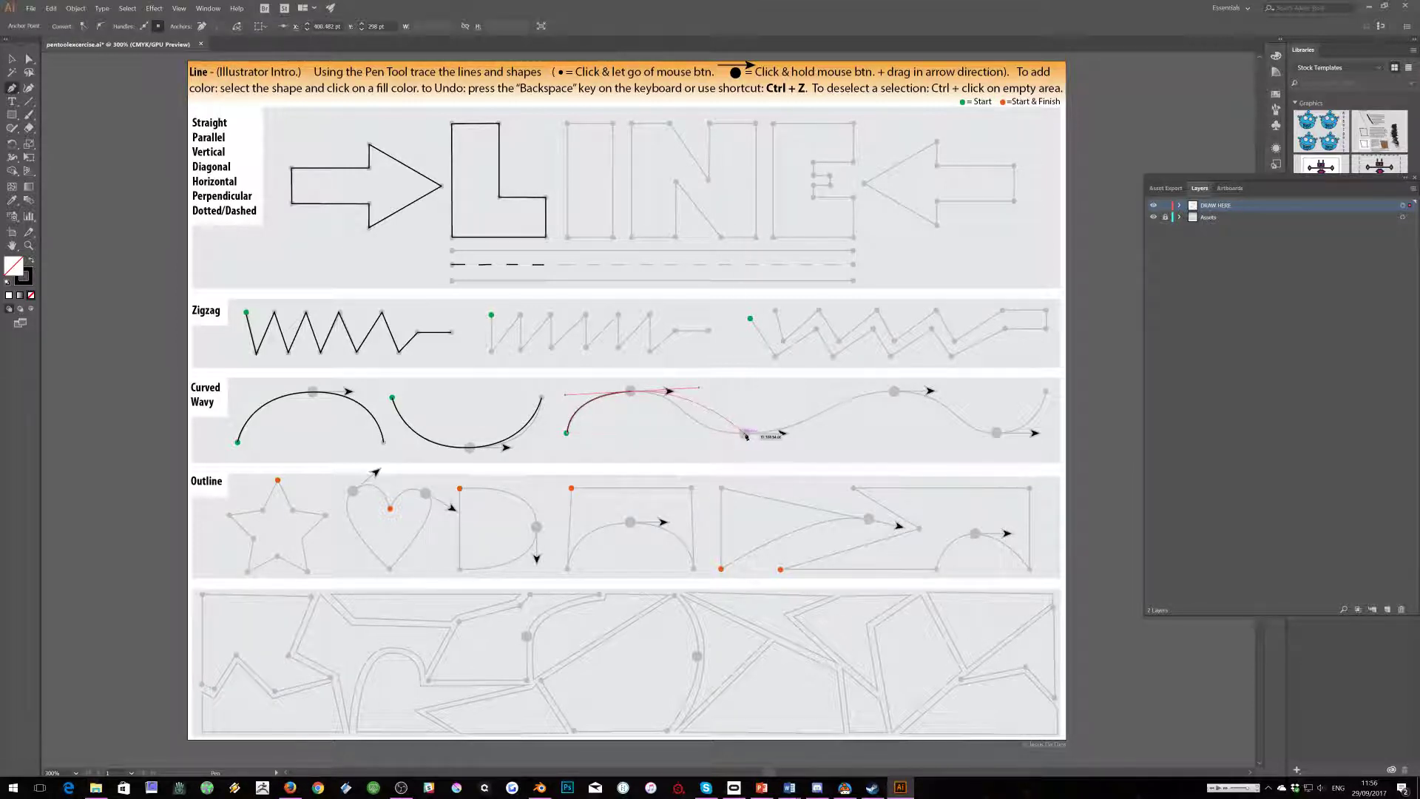
drag(745, 434, 815, 431)
drag(894, 390, 950, 389)
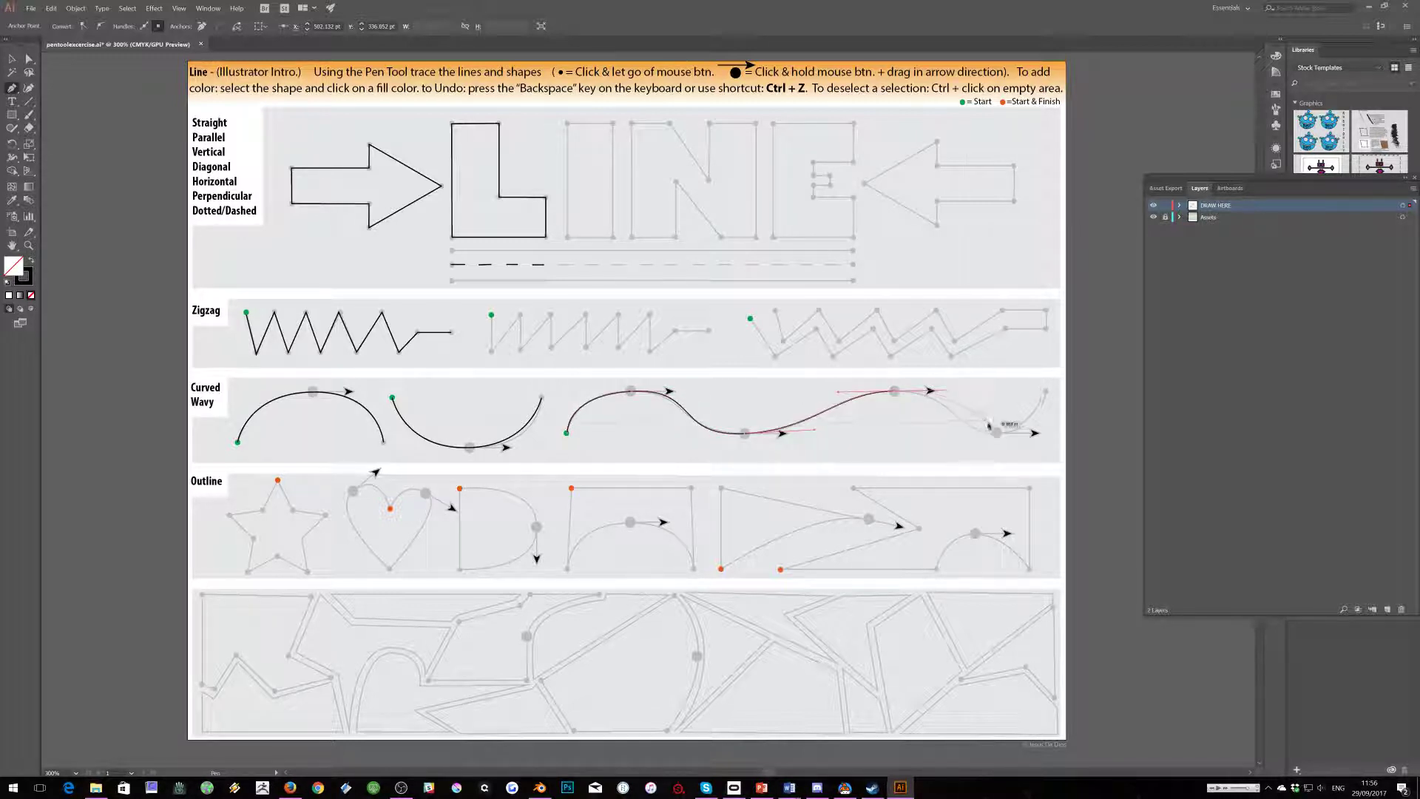
drag(999, 437, 1062, 452)
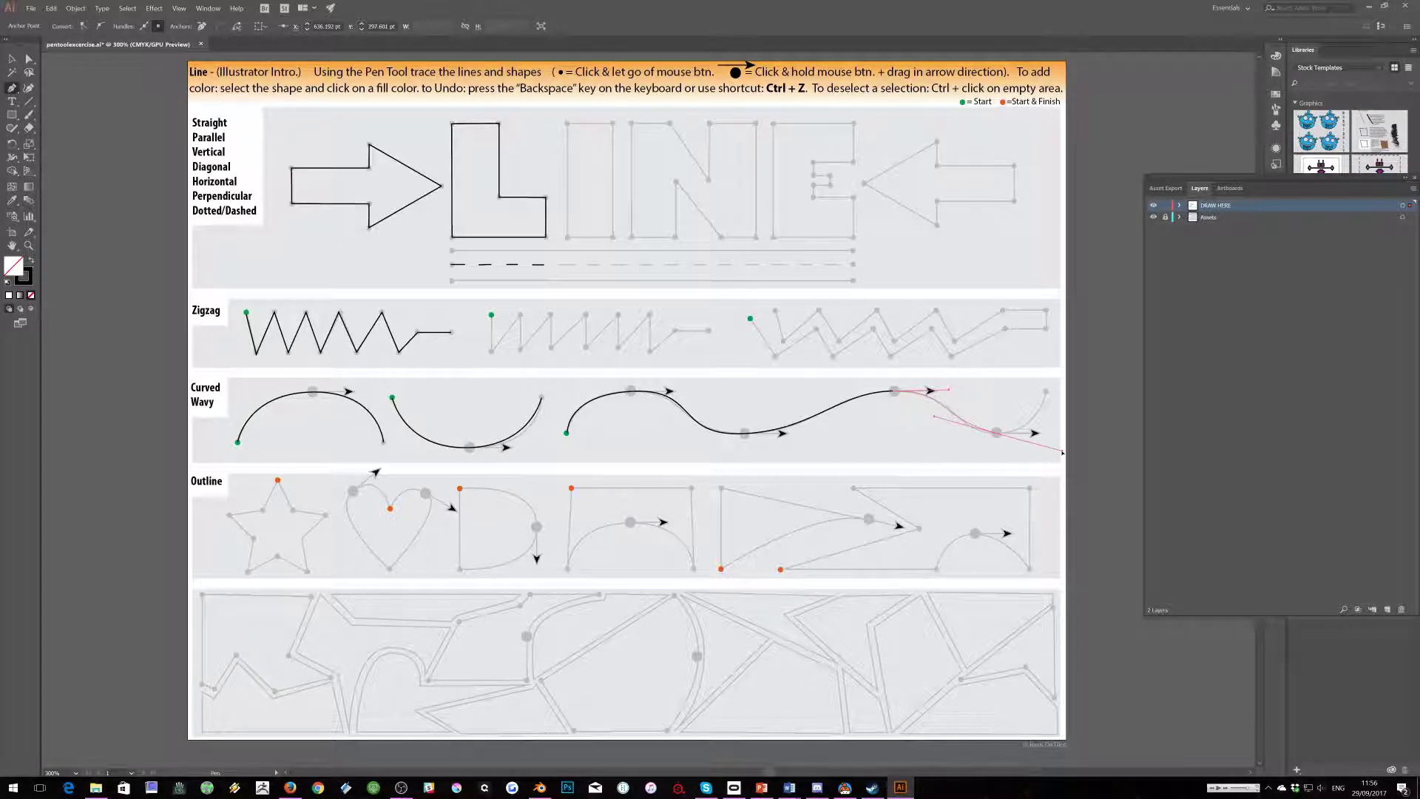
click(1045, 393)
drag(1062, 452, 1048, 432)
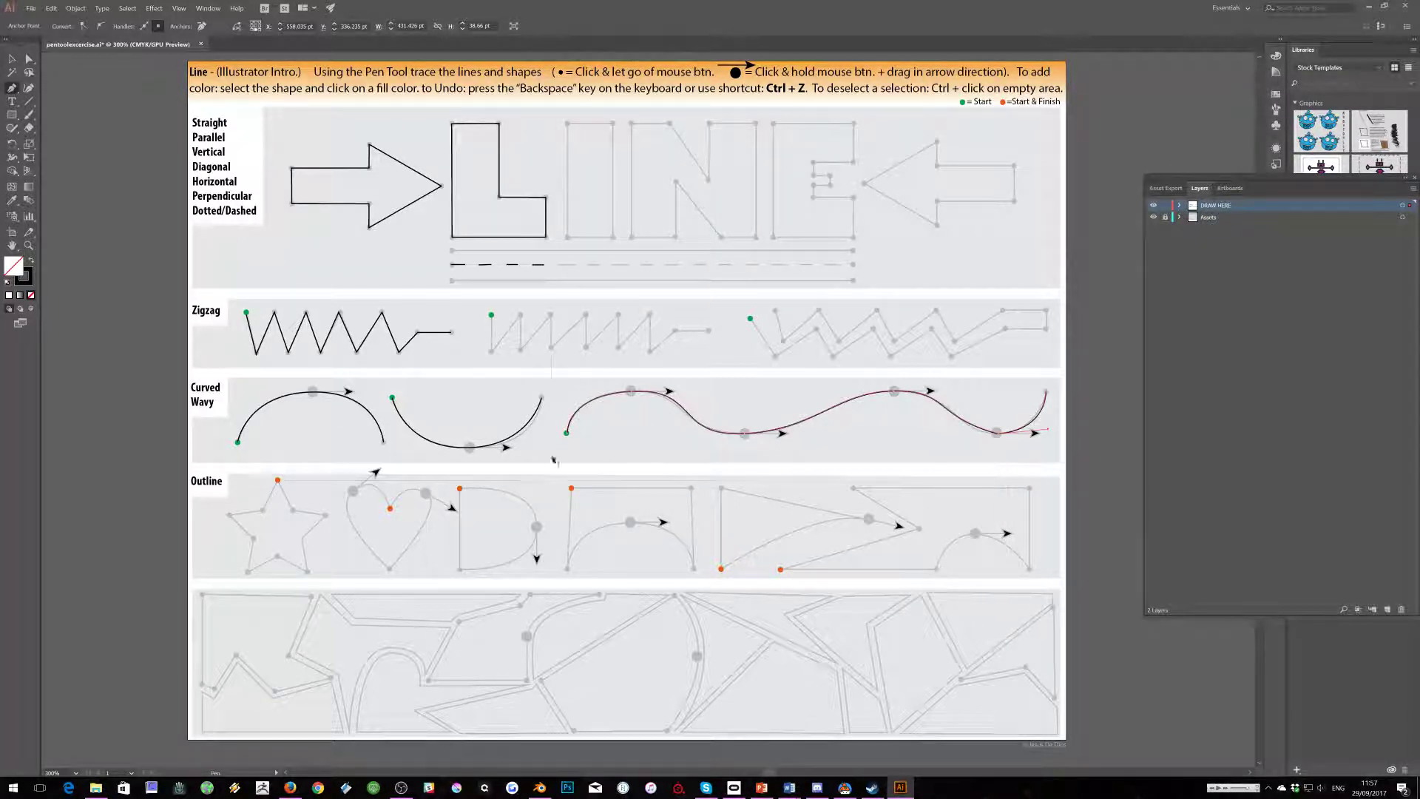
Trace the heart in the Outline row as a closed path with smooth anchors on both lobes and a corner at the lower tip, and deselect it
click(391, 509)
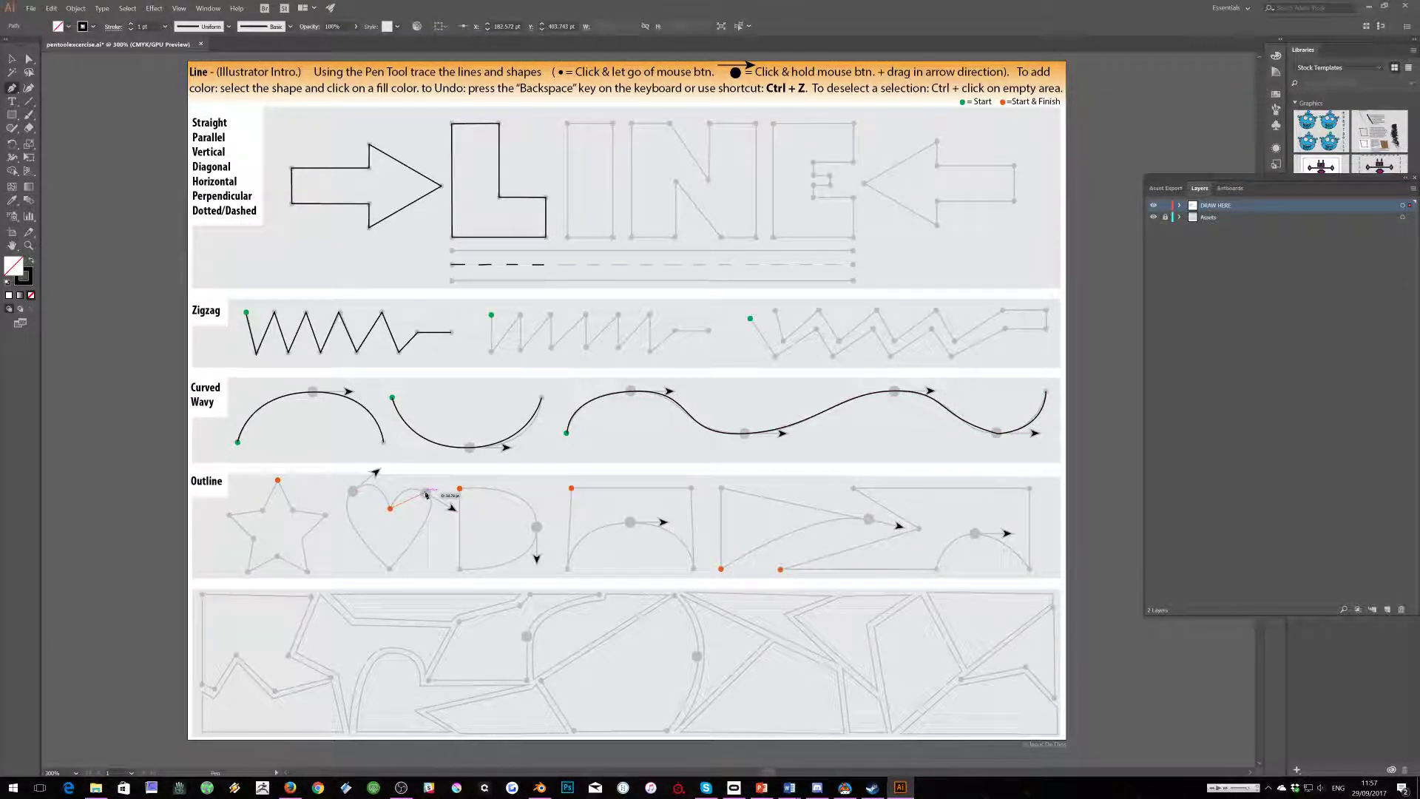
drag(426, 495, 452, 508)
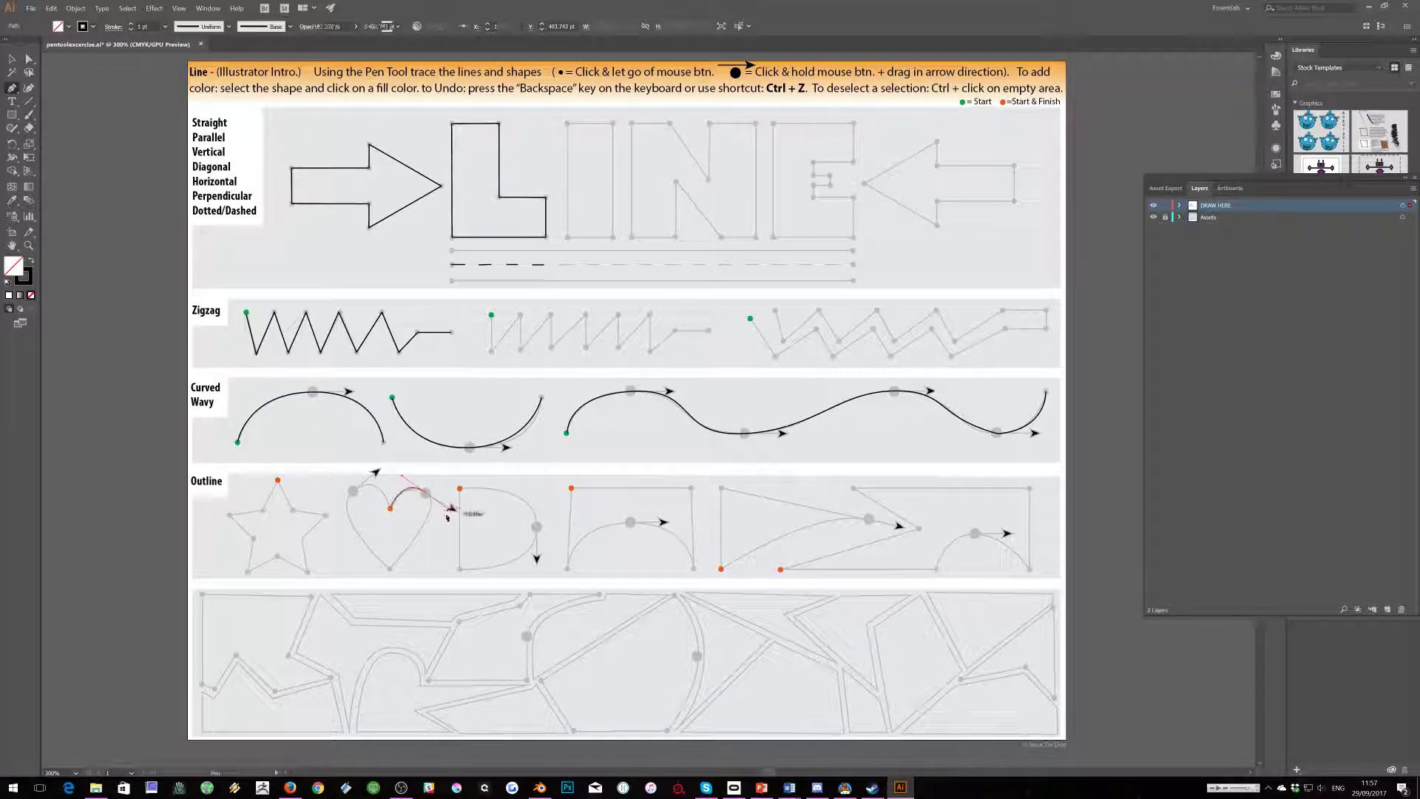
click(391, 569)
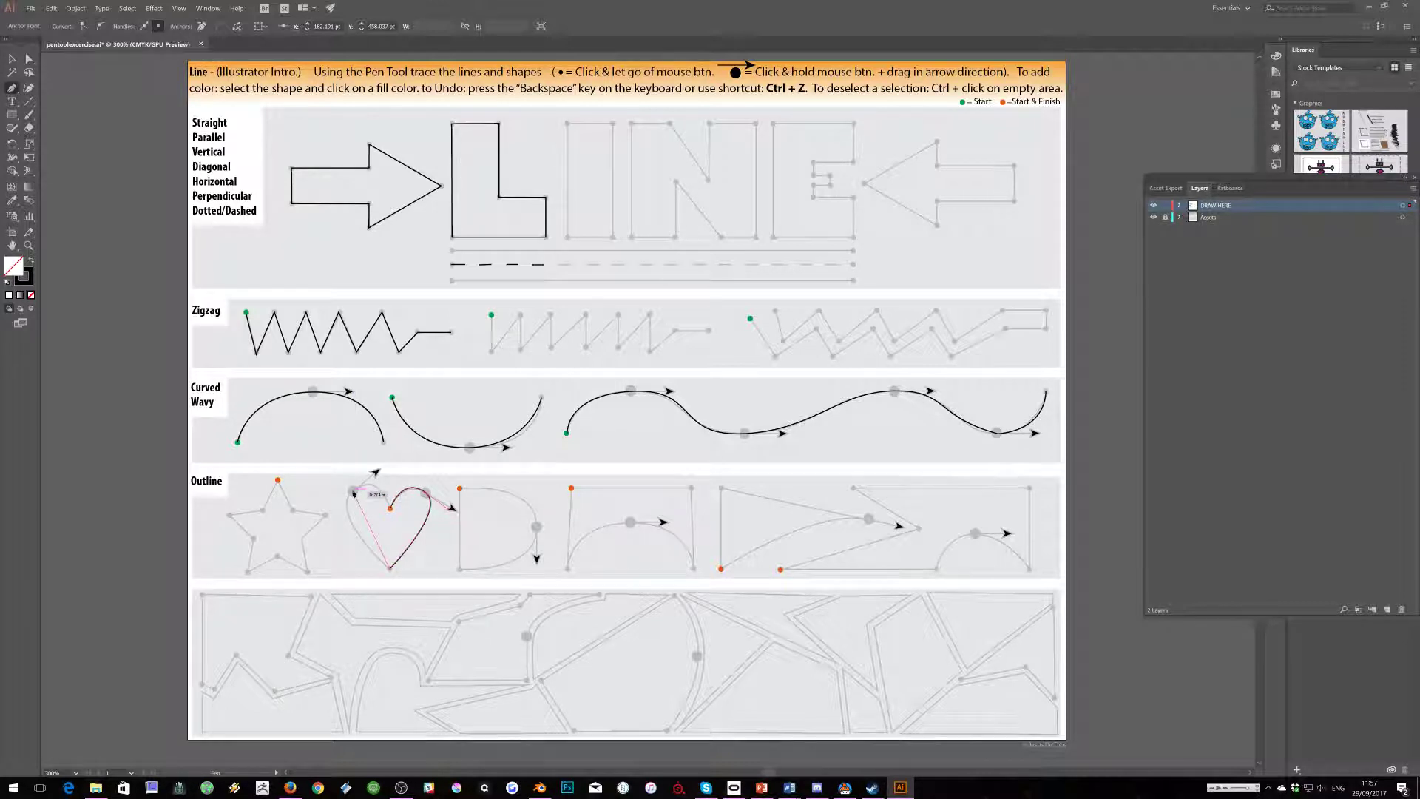
drag(354, 493, 392, 511)
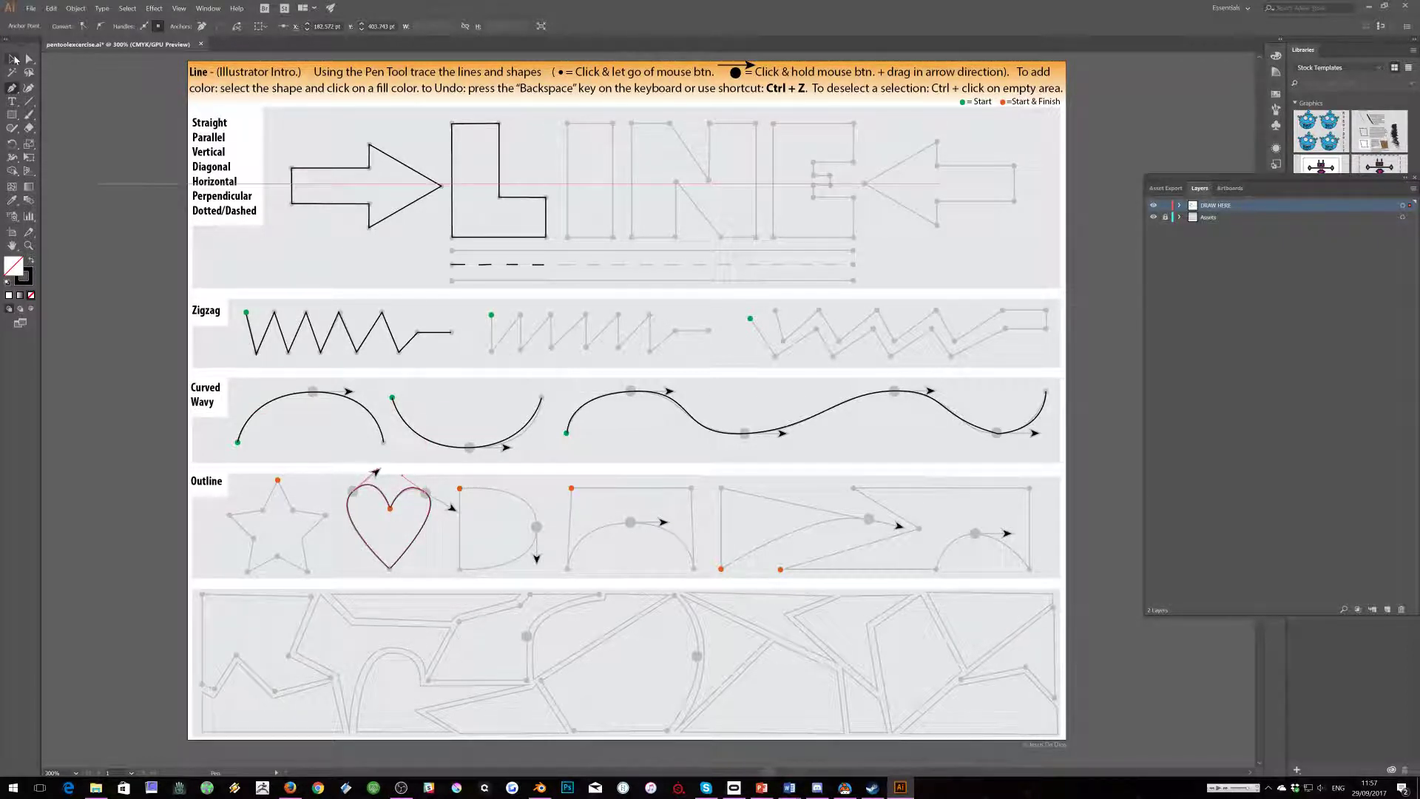
ctrl+click(334, 437)
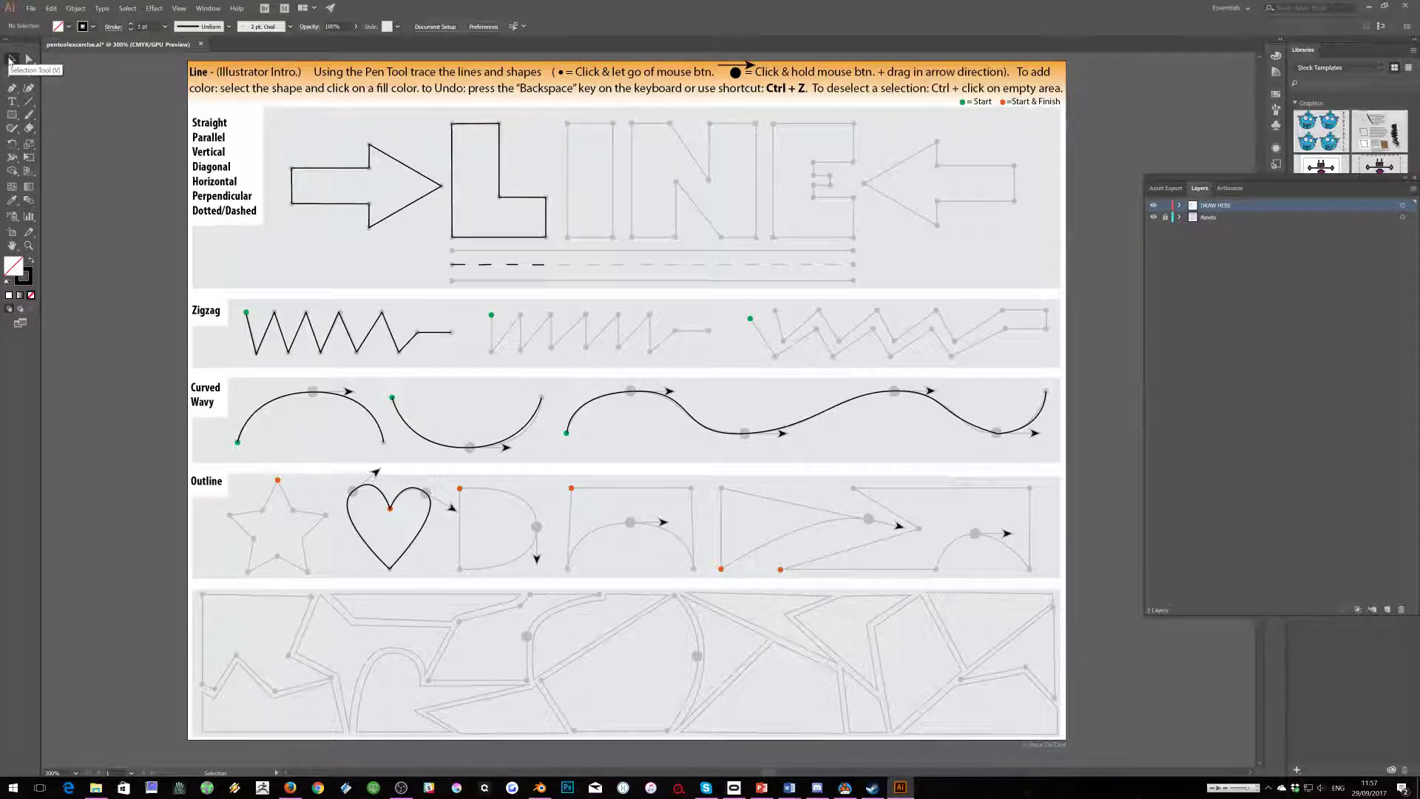
Fill the traced heart with a red of hue 0°, saturation 95% and brightness 78%
drag(327, 465, 450, 600)
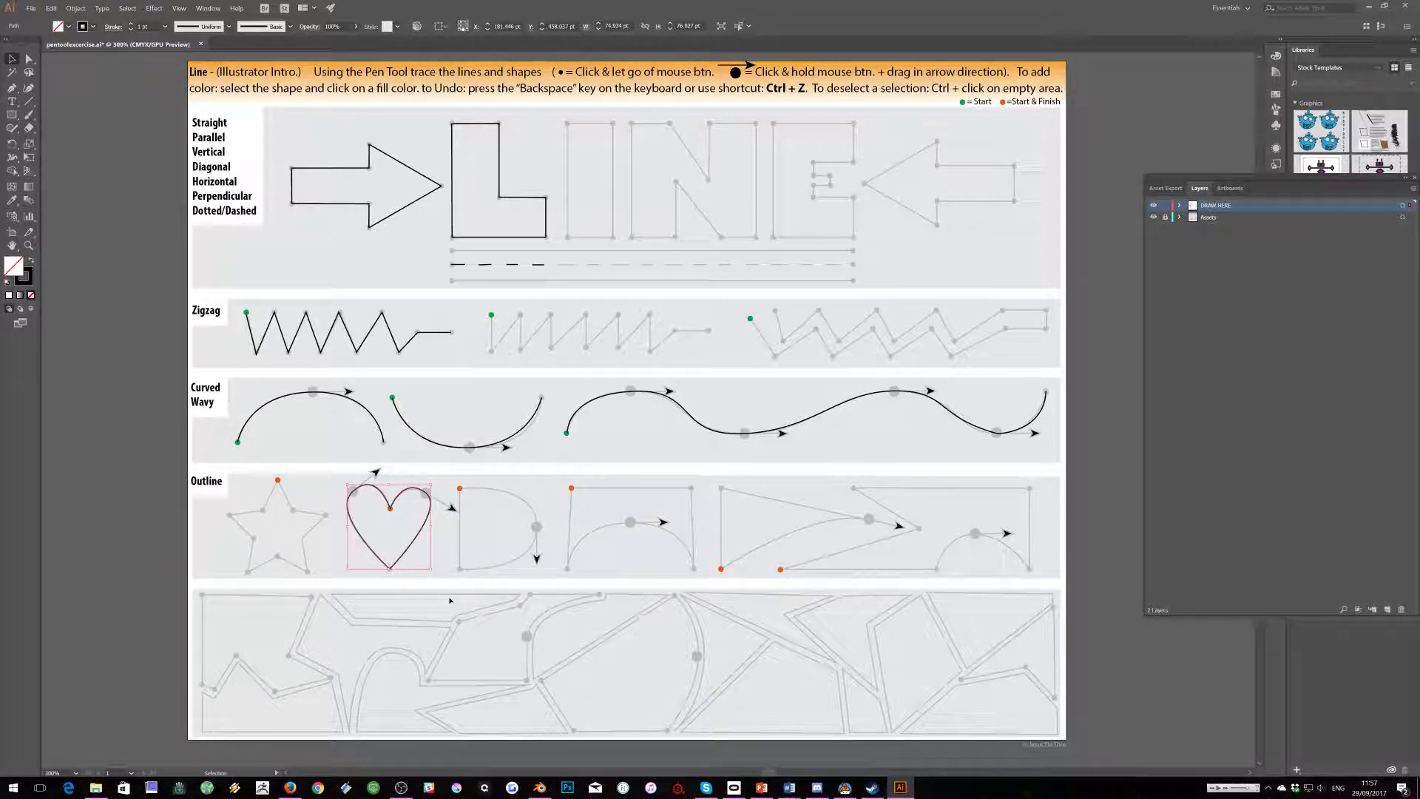
double_click(11, 268)
click(146, 69)
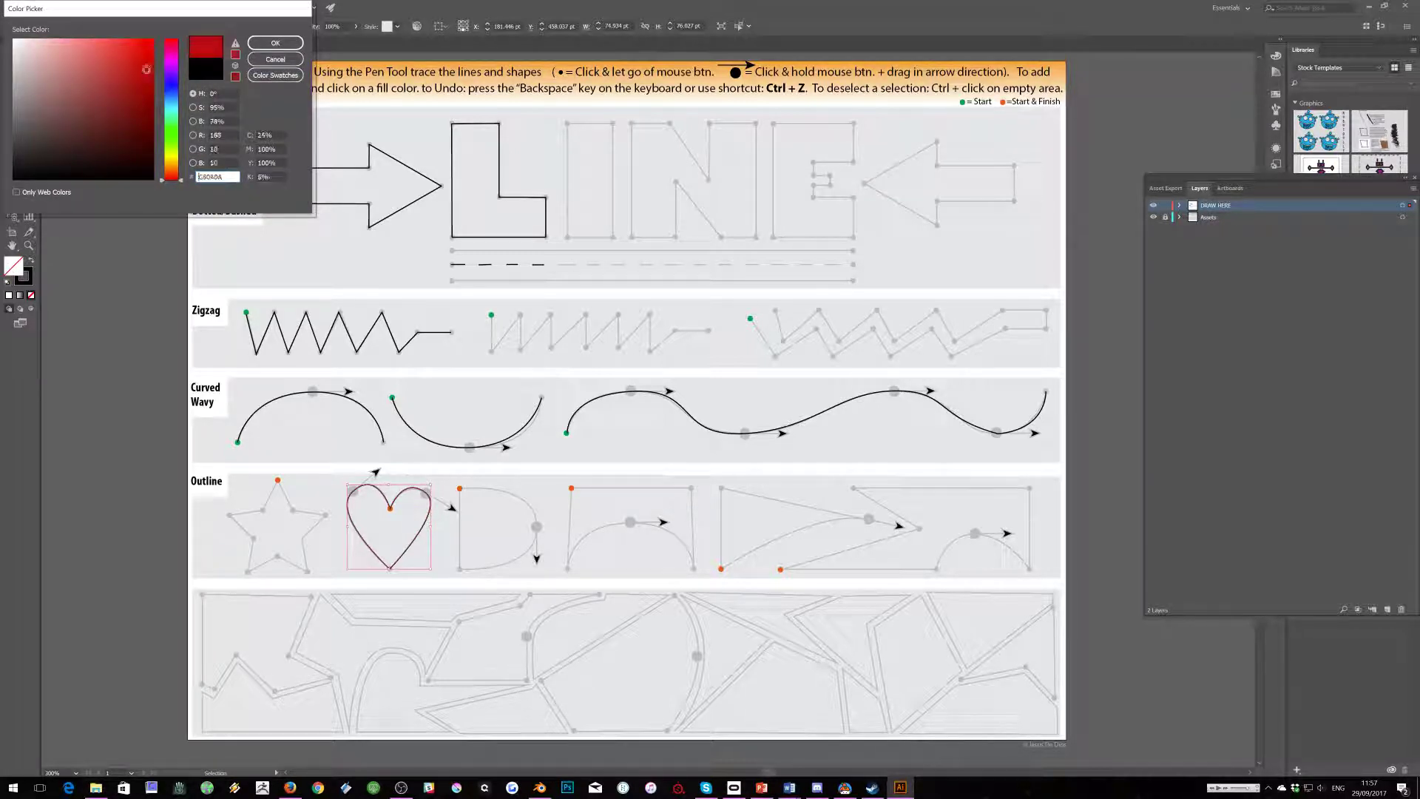
click(268, 44)
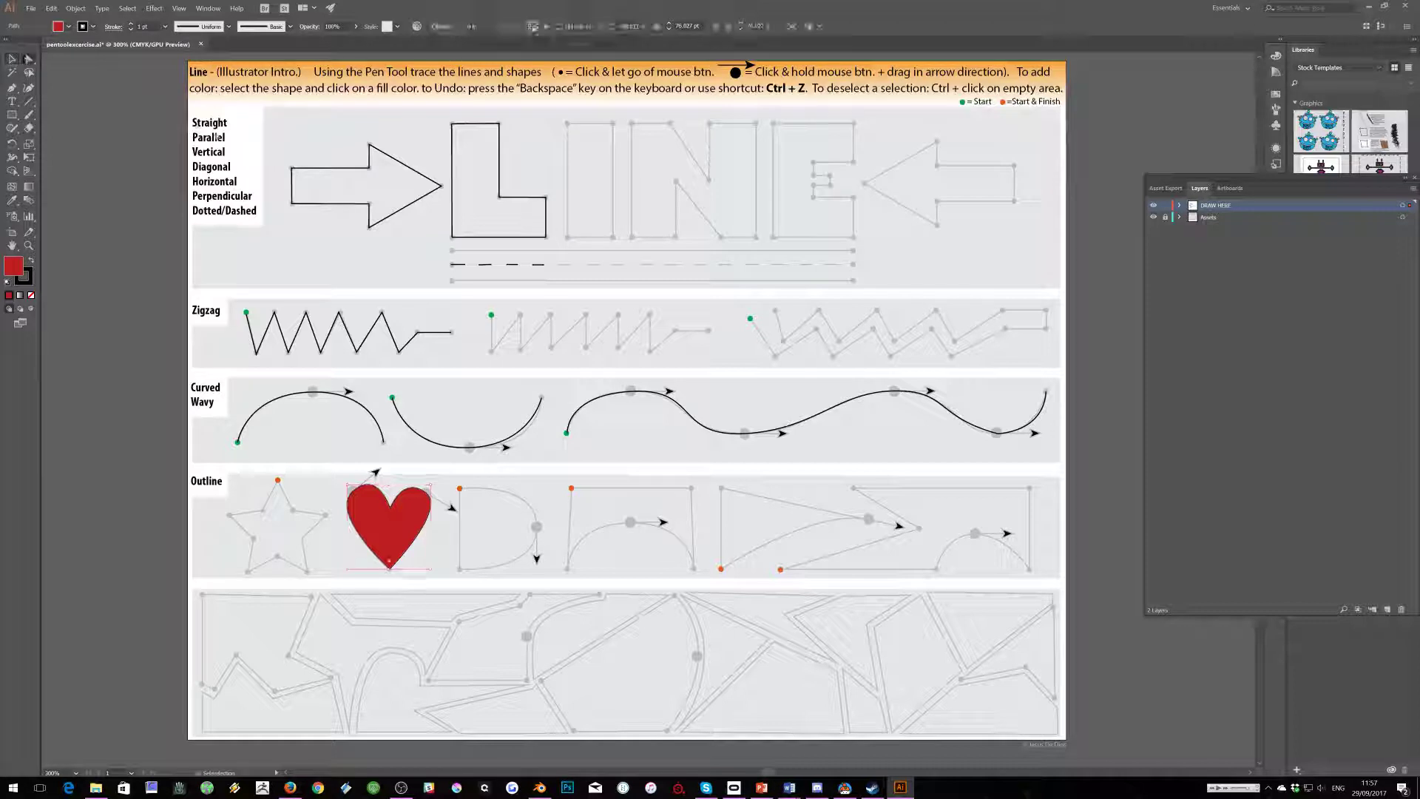
Fill the traced arrow before the word LINE with a purple swatch
click(28, 59)
click(406, 206)
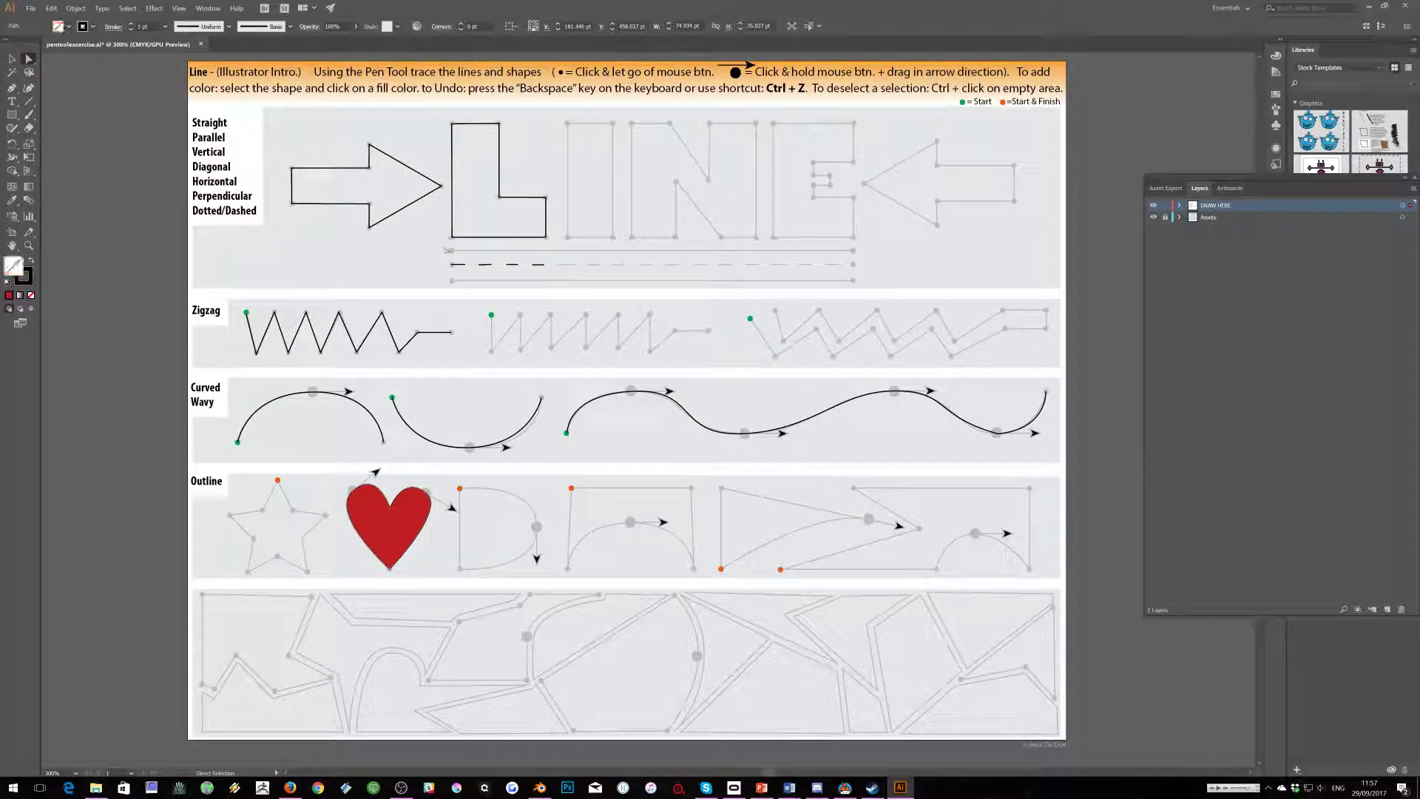
click(68, 27)
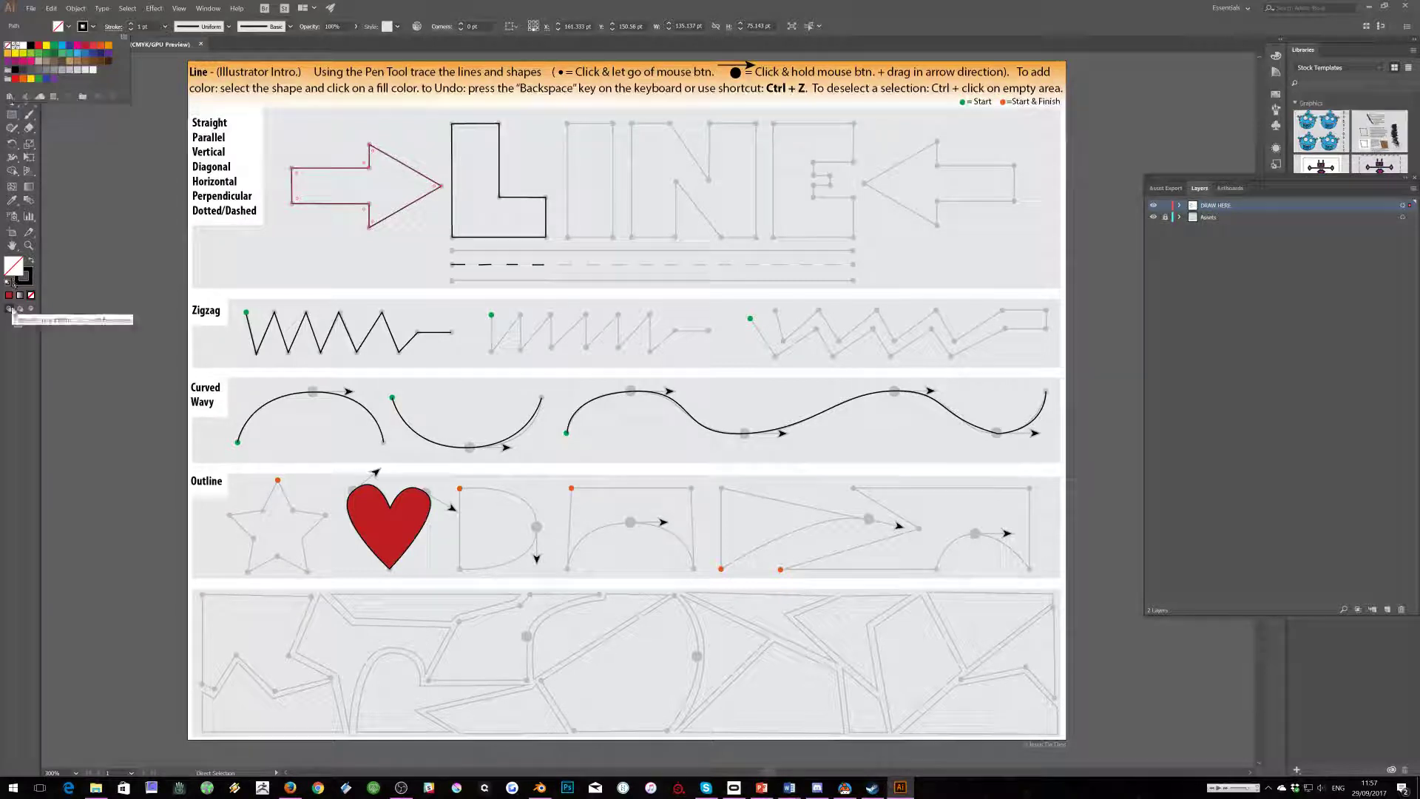
click(108, 54)
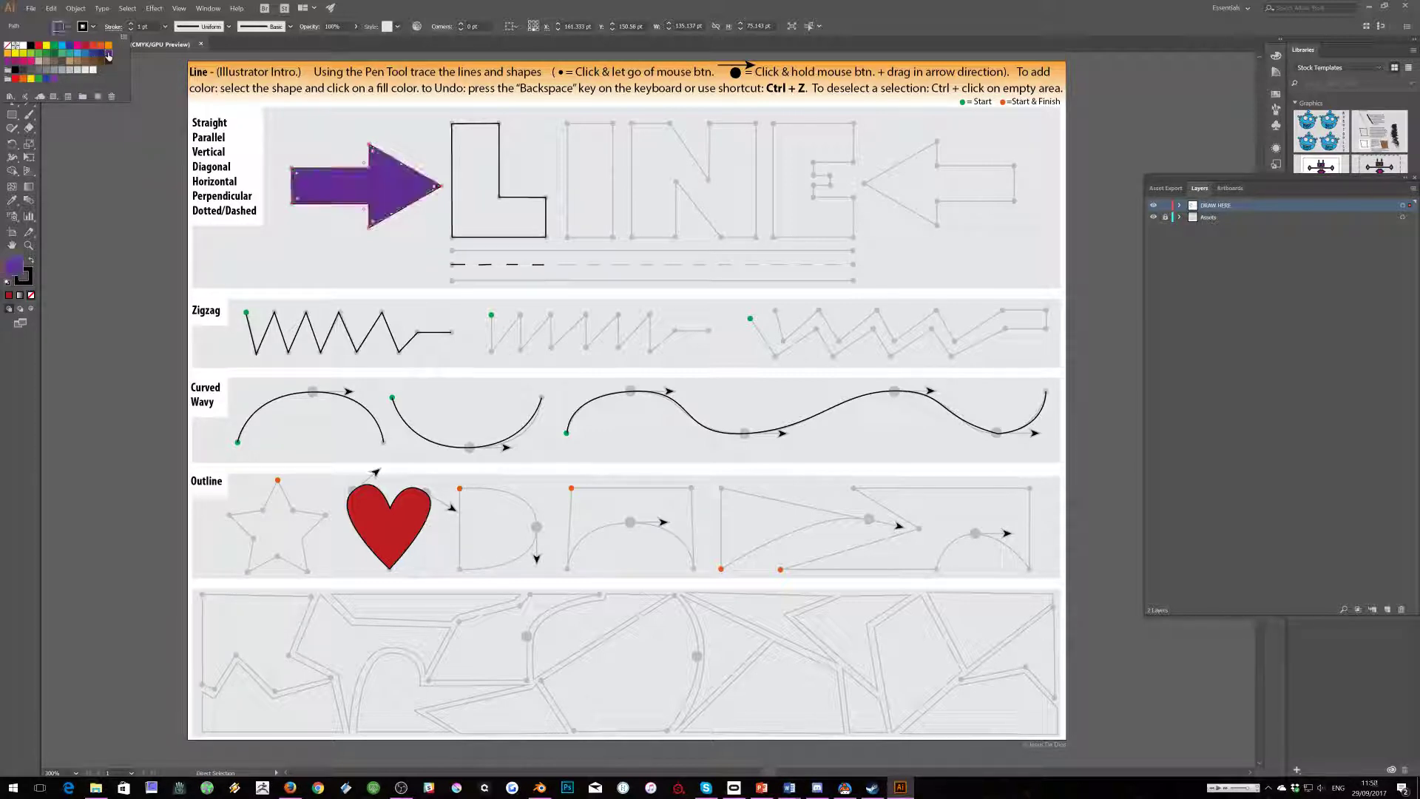
click(133, 156)
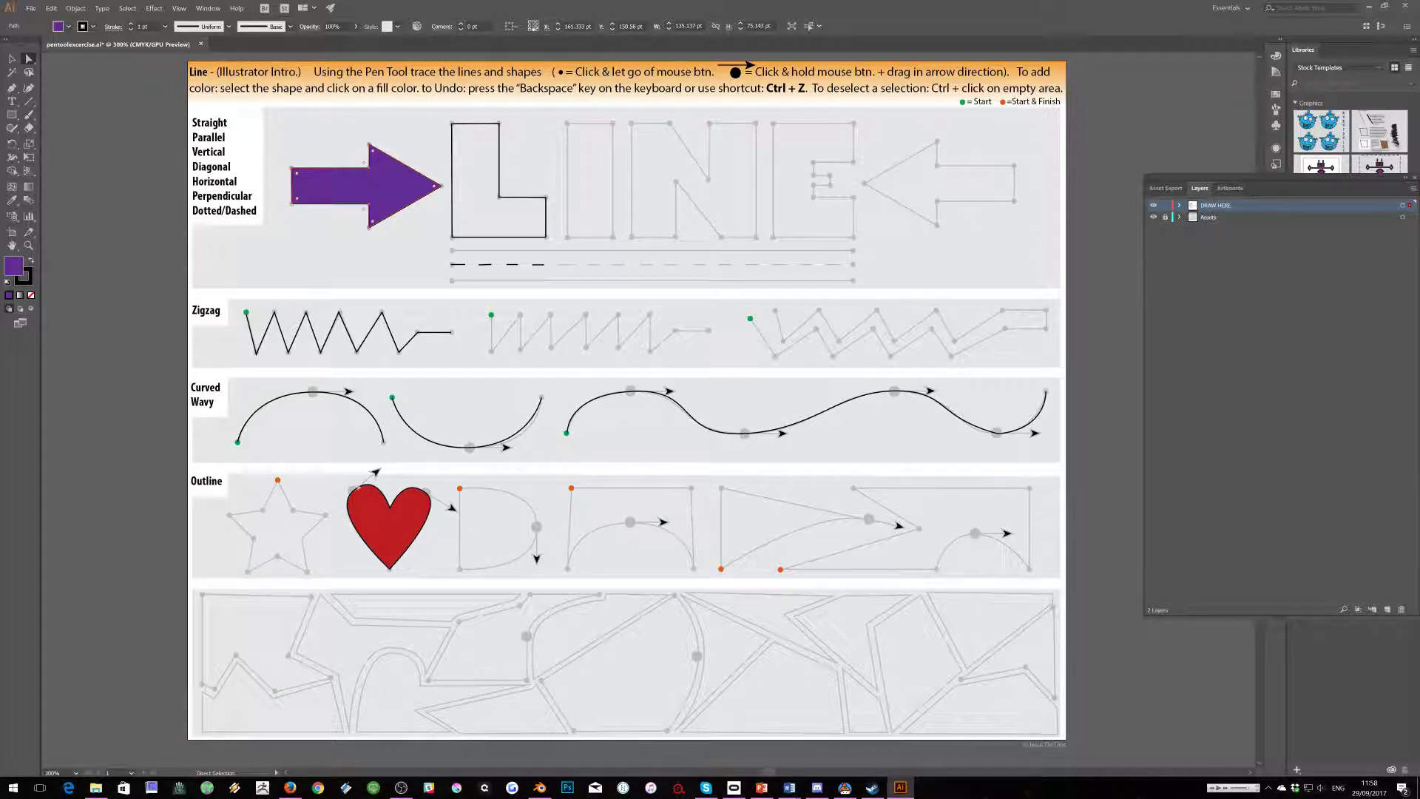
click(400, 786)
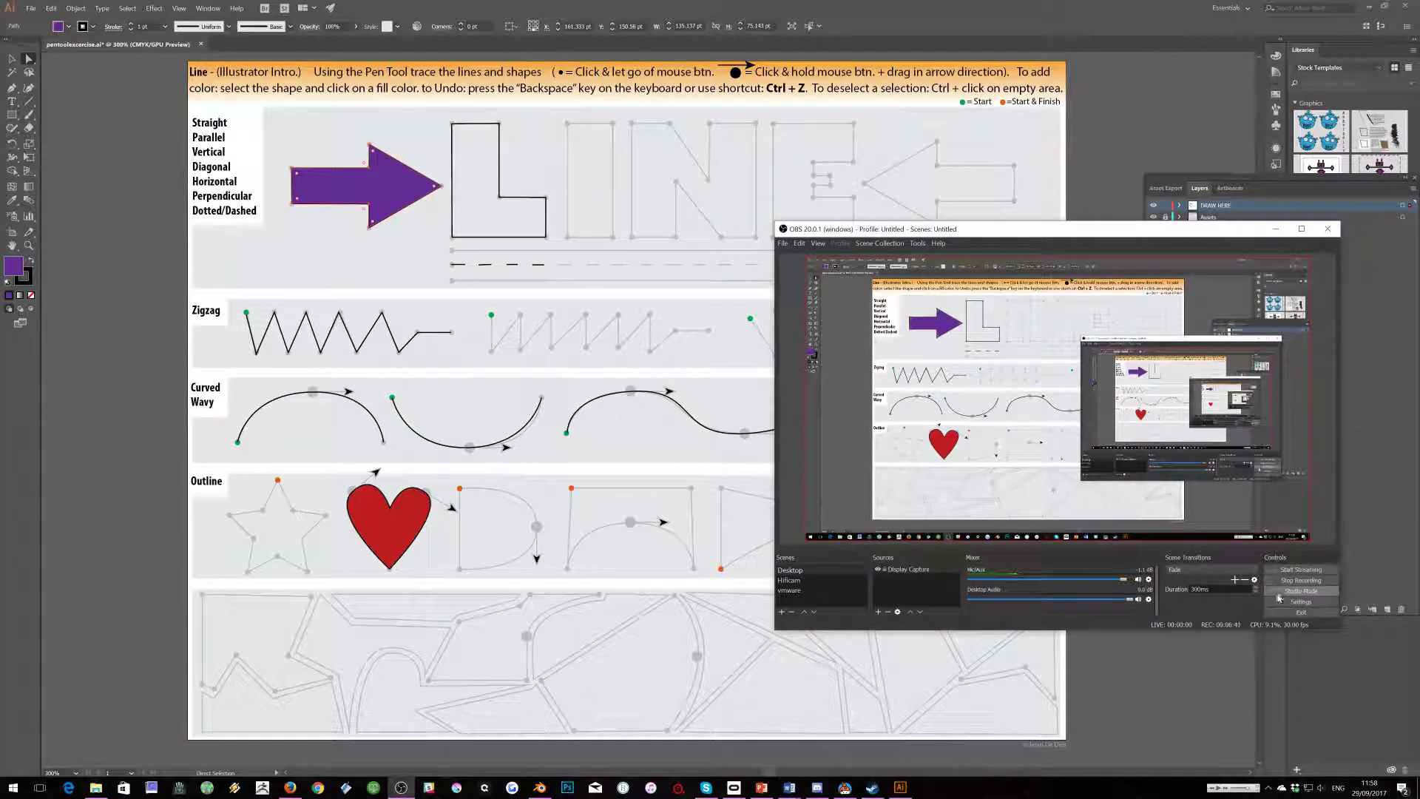